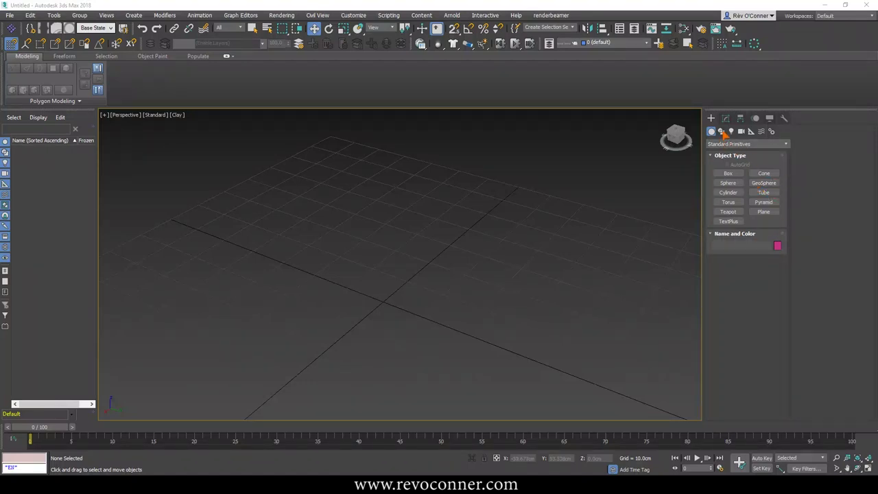
Step: Draw a helix spline at the grid's centre, about 16.7 cm in radius and 39.4 cm high
{"action": "left_click", "coordinate": [721, 131]}
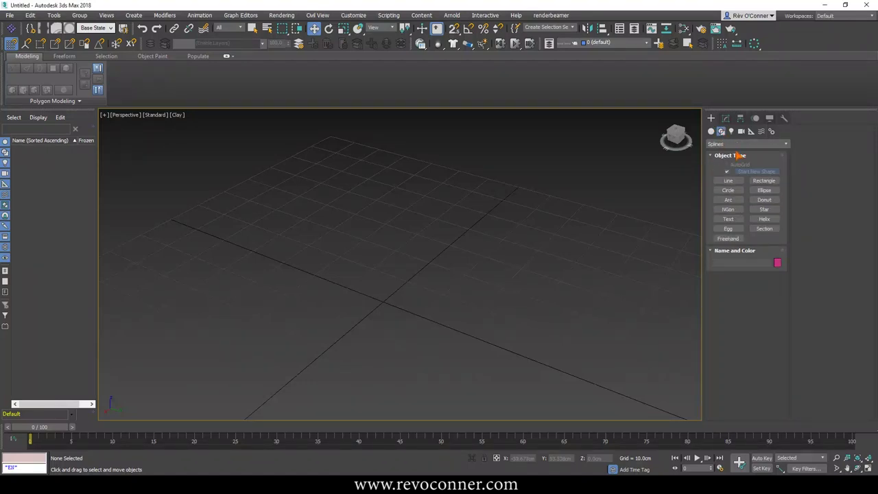
{"action": "left_click", "coordinate": [765, 219]}
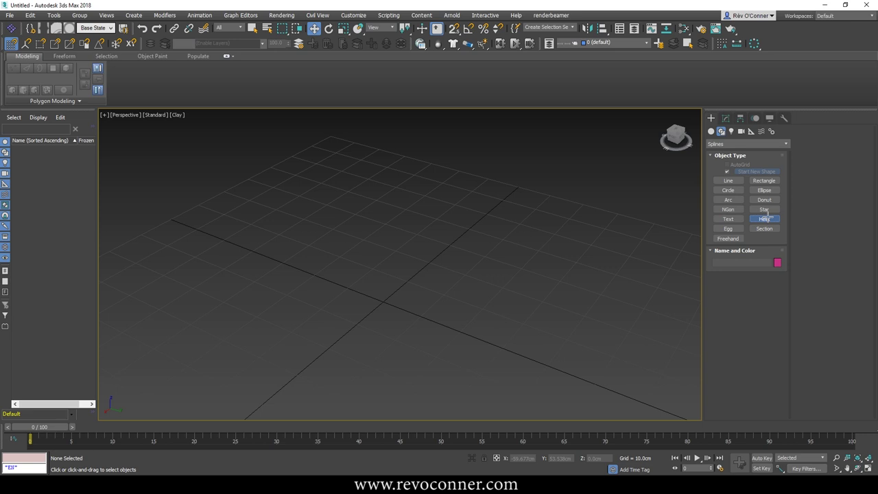
{"action": "left_click_drag", "start_coordinate": [379, 304], "coordinate": [408, 330]}
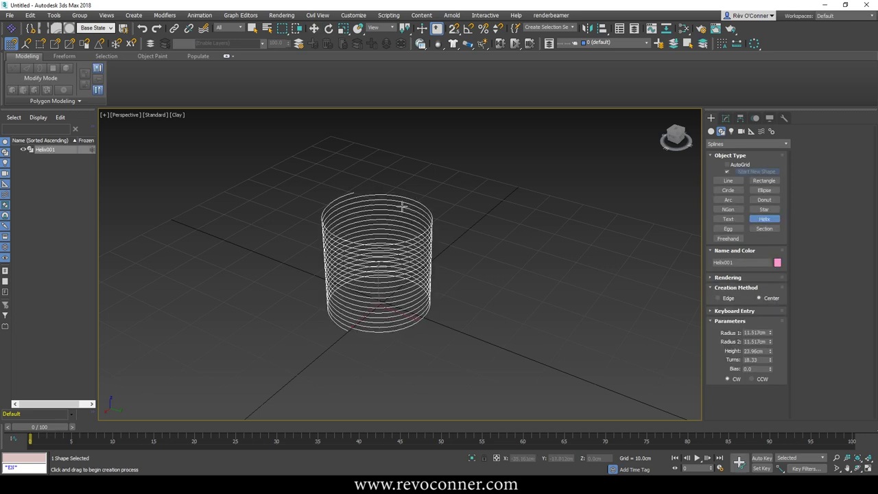
{"action": "right_click", "coordinate": [400, 162]}
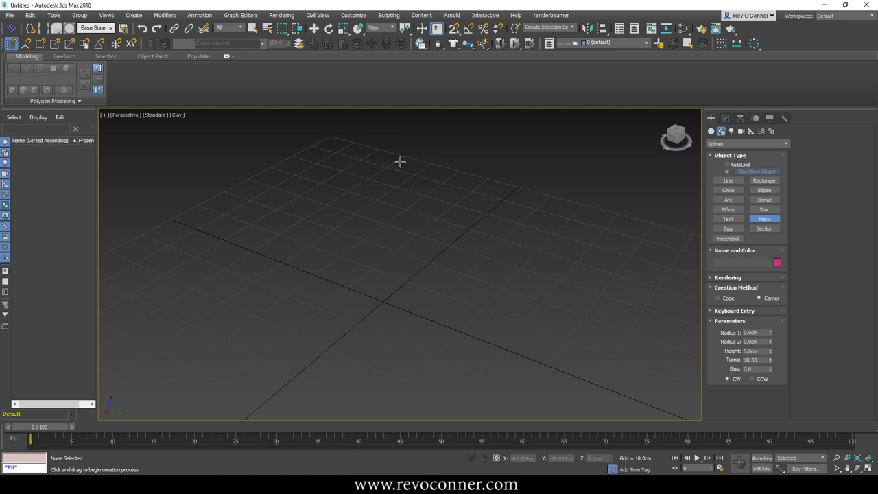
{"action": "left_click_drag", "start_coordinate": [383, 299], "coordinate": [415, 329]}
{"action": "left_click", "coordinate": [400, 150]}
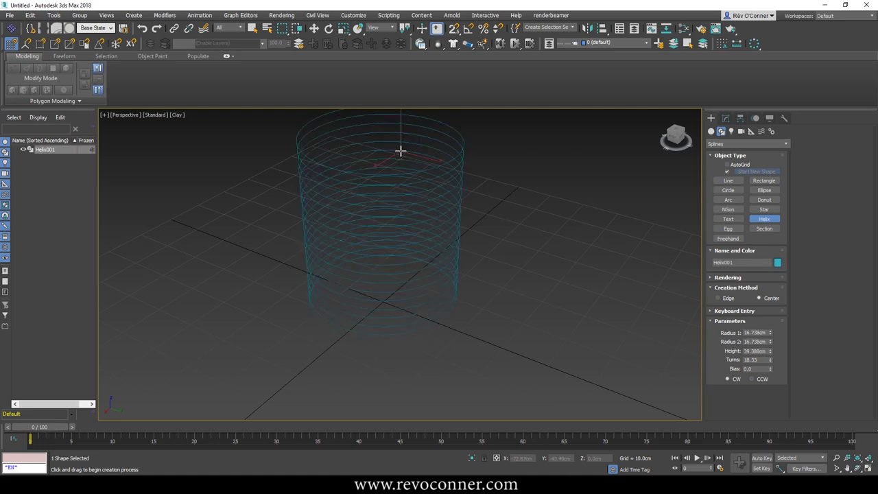
{"action": "key", "text": "w"}
{"action": "middle_click_drag", "start_coordinate": [398, 195], "coordinate": [399, 214]}
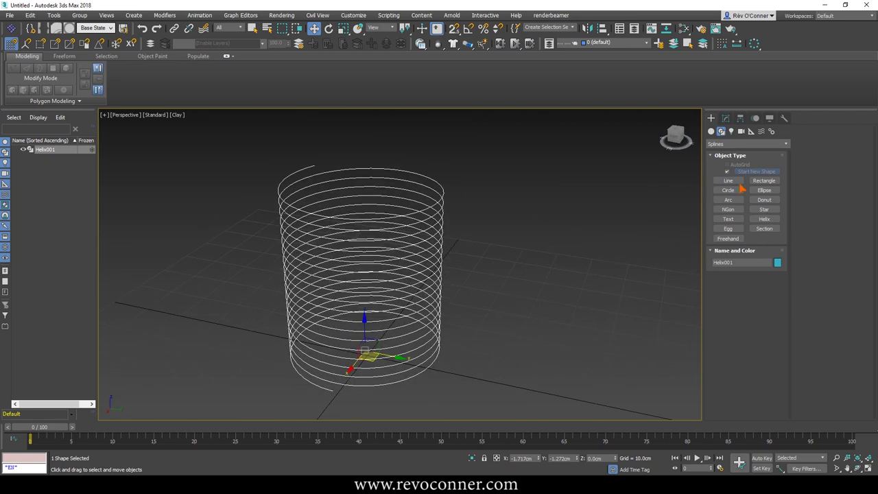
Step: Set both of the helix's radii to 15 cm and its height to 40 cm
{"action": "left_click", "coordinate": [725, 118]}
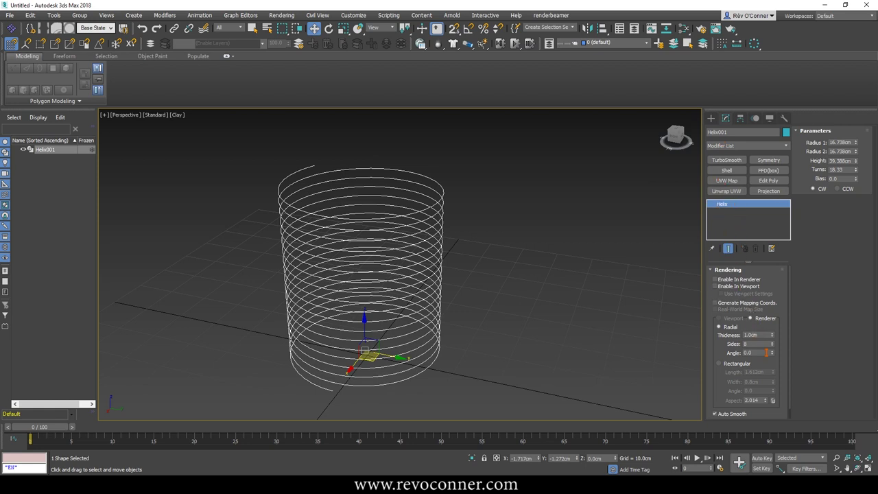
{"action": "left_click", "coordinate": [745, 271]}
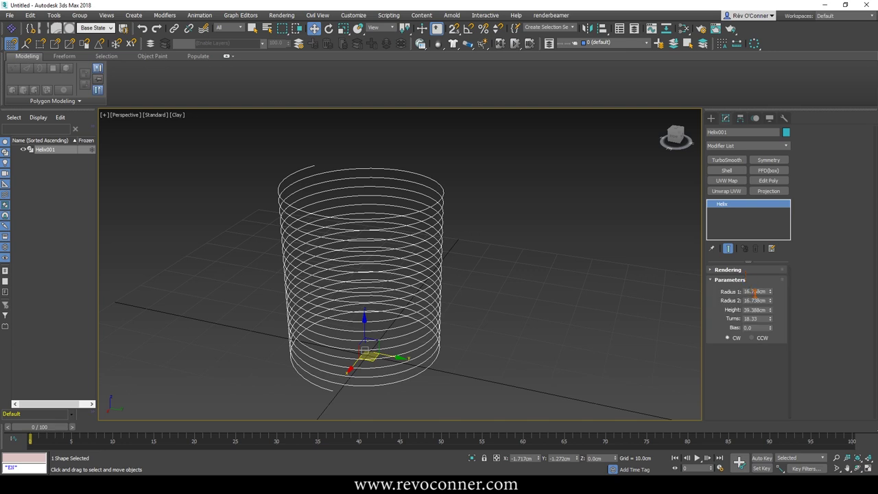
{"action": "double_click", "coordinate": [755, 292]}
{"action": "key", "text": "Tab"}
{"action": "type", "text": "15"}
{"action": "key", "text": "Return"}
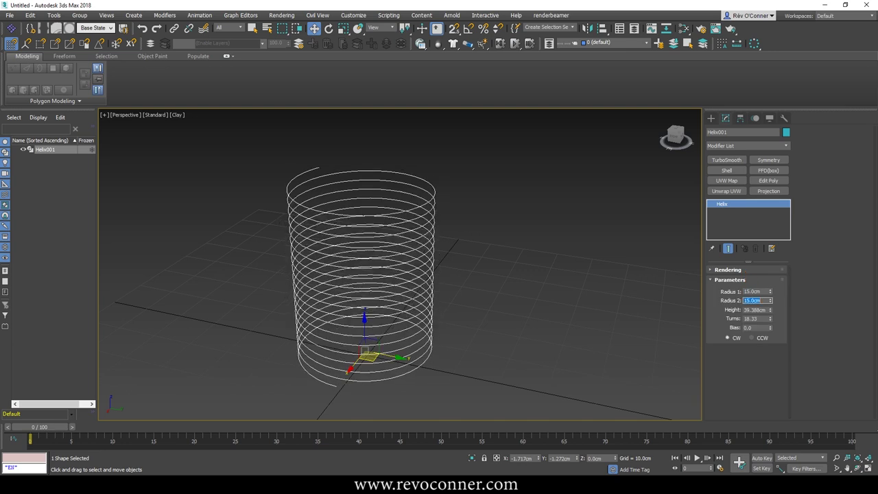
{"action": "double_click", "coordinate": [757, 310]}
{"action": "key", "text": "Return"}
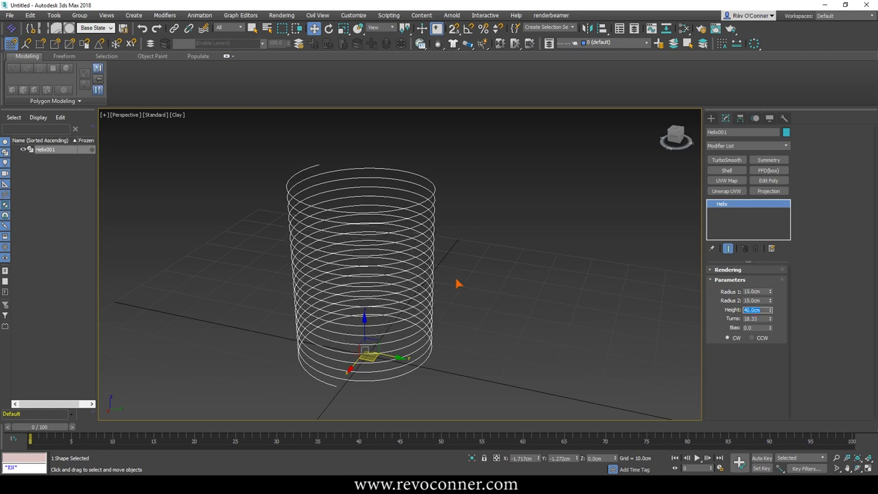
Step: Apply an Extrude modifier to the helix with an amount of 1 cm
{"action": "middle_click_drag", "start_coordinate": [456, 280], "coordinate": [470, 260]}
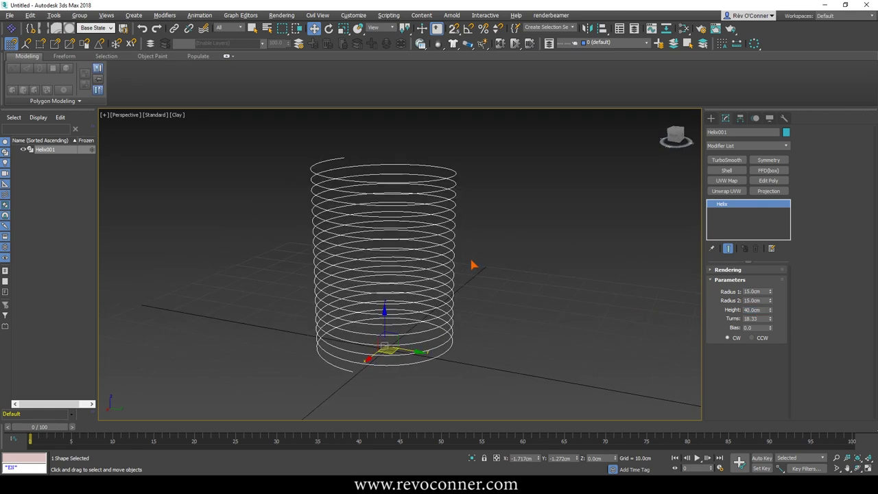
{"action": "left_click", "coordinate": [728, 148]}
{"action": "type", "text": "ex"}
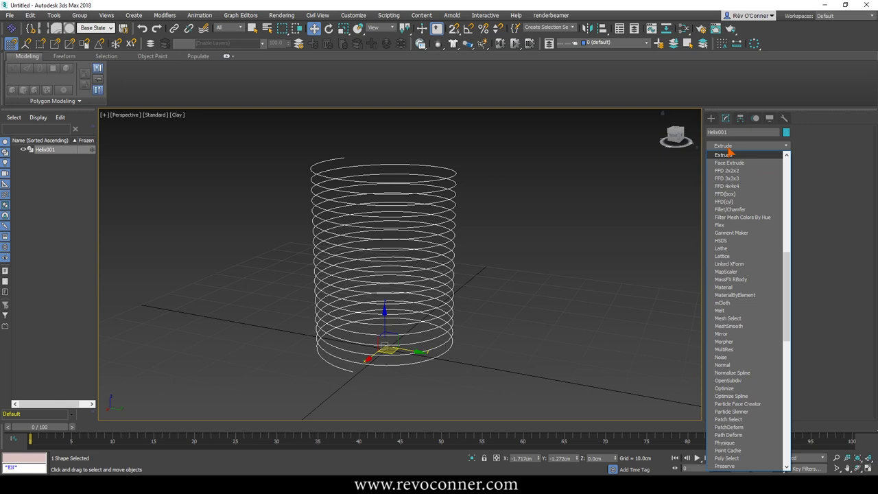
{"action": "left_click", "coordinate": [725, 156]}
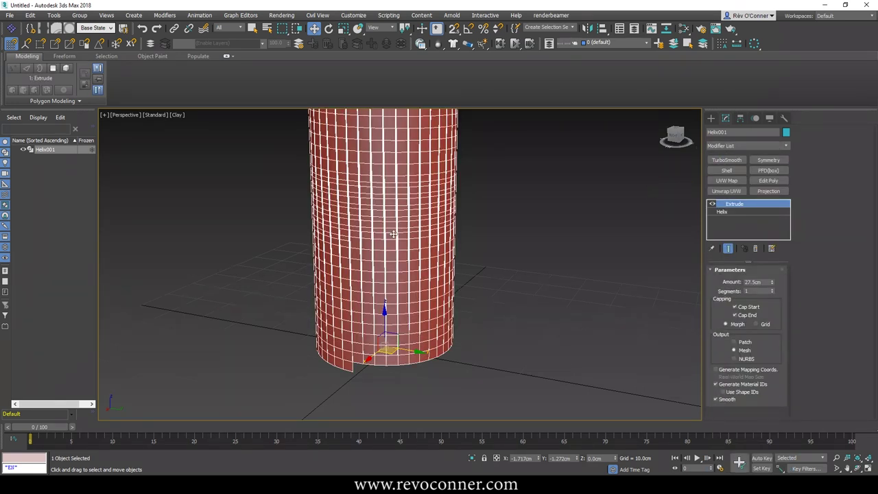
{"action": "scroll", "coordinate": [412, 250], "scroll_direction": "up", "scroll_amount": 2}
{"action": "scroll", "coordinate": [419, 255], "scroll_direction": "down", "scroll_amount": 3}
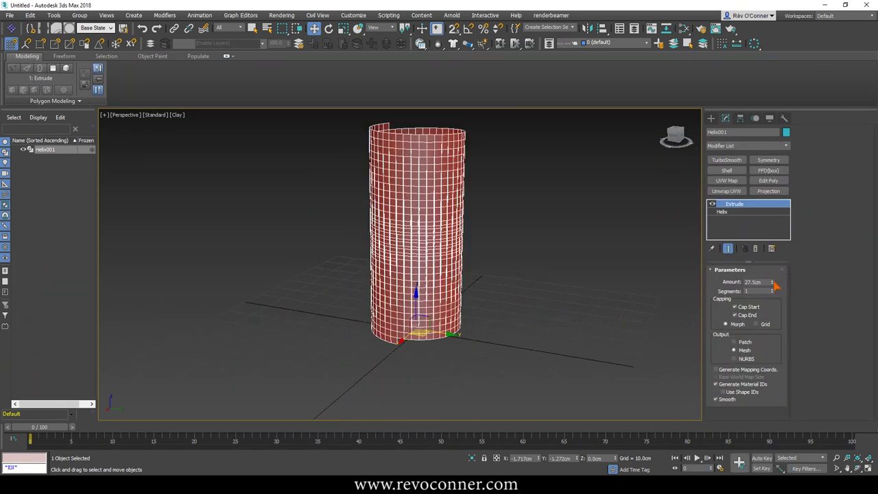
{"action": "left_click_drag", "start_coordinate": [773, 285], "coordinate": [767, 306]}
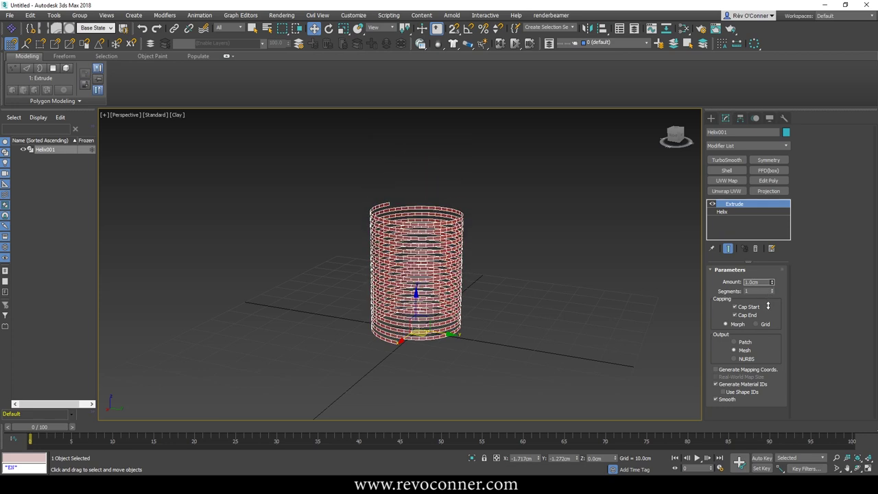
Step: Increase the base helix's height to 76 cm and set the extrusion amount to 1.5 cm
{"action": "left_click", "coordinate": [732, 211]}
{"action": "left_click_drag", "start_coordinate": [769, 312], "coordinate": [766, 258]}
{"action": "middle_click_drag", "start_coordinate": [599, 247], "coordinate": [600, 279]}
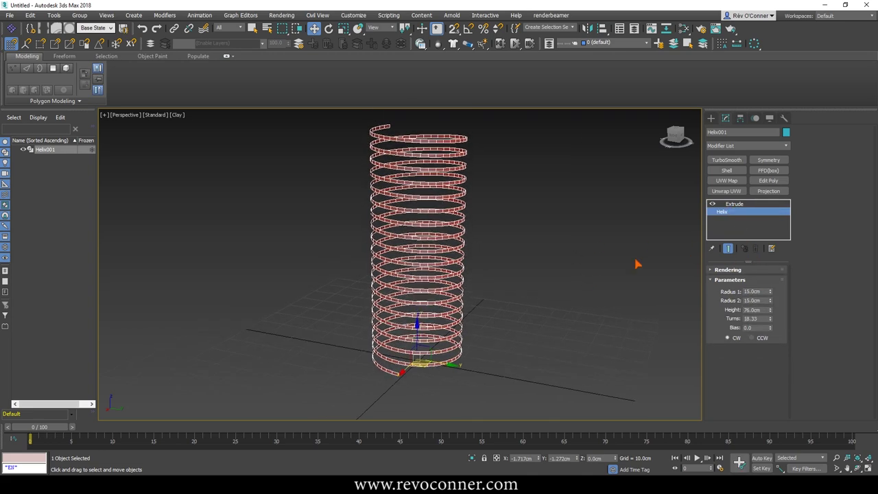
{"action": "left_click", "coordinate": [747, 204]}
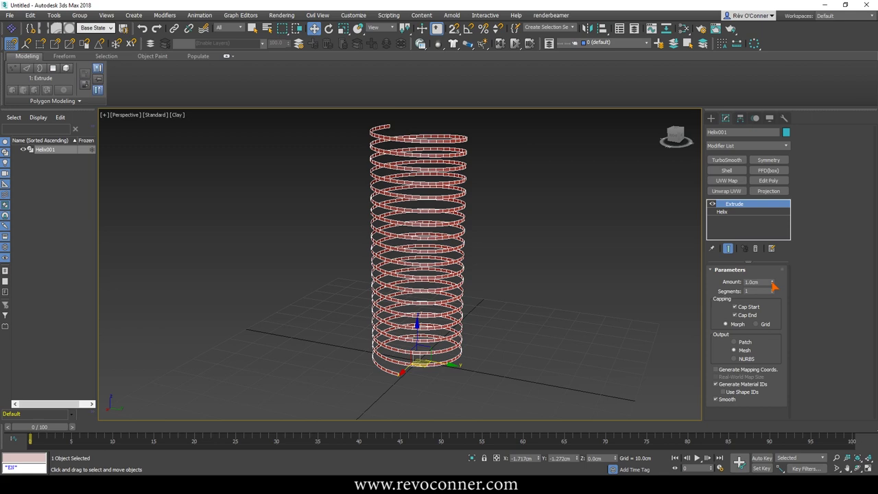
{"action": "left_click_drag", "start_coordinate": [772, 284], "coordinate": [759, 282]}
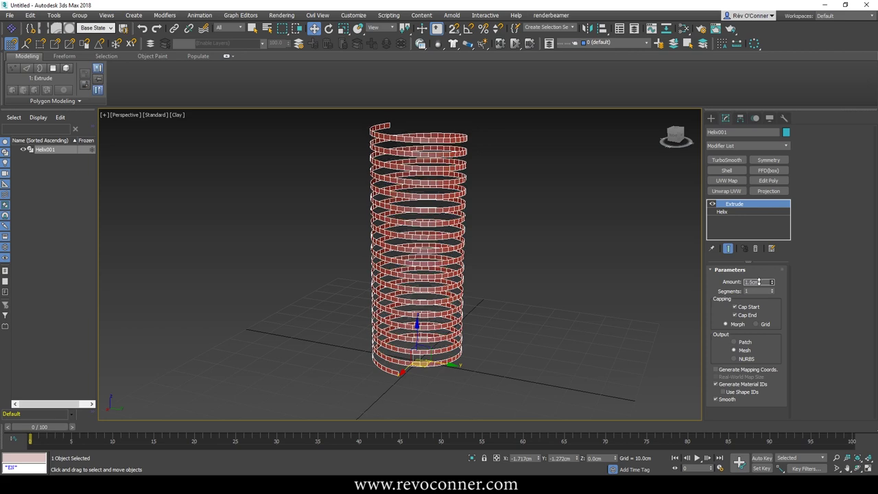
{"action": "middle_click_drag", "start_coordinate": [407, 203], "coordinate": [458, 241], "text": "alt"}
Step: Add an Edit Poly modifier on top of the helix's Extrude modifier
{"action": "left_click", "coordinate": [766, 182]}
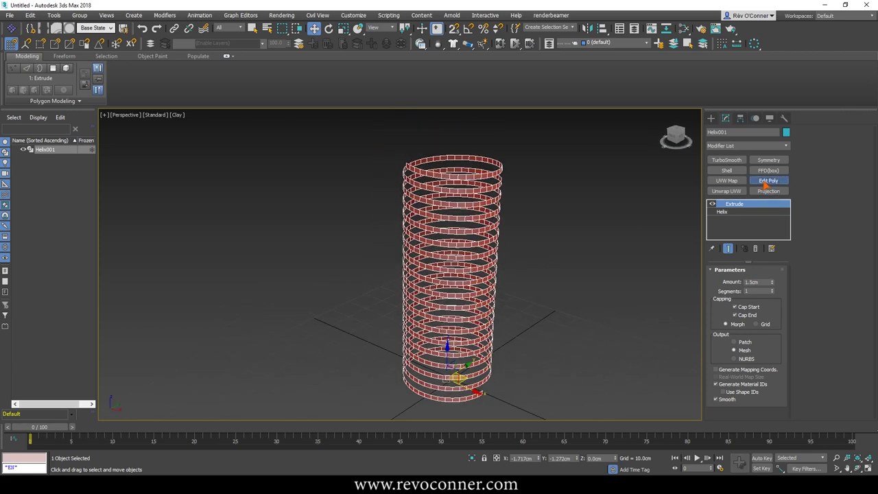
{"action": "middle_click_drag", "start_coordinate": [432, 204], "coordinate": [464, 210]}
{"action": "scroll", "coordinate": [421, 177], "scroll_direction": "up", "scroll_amount": 8}
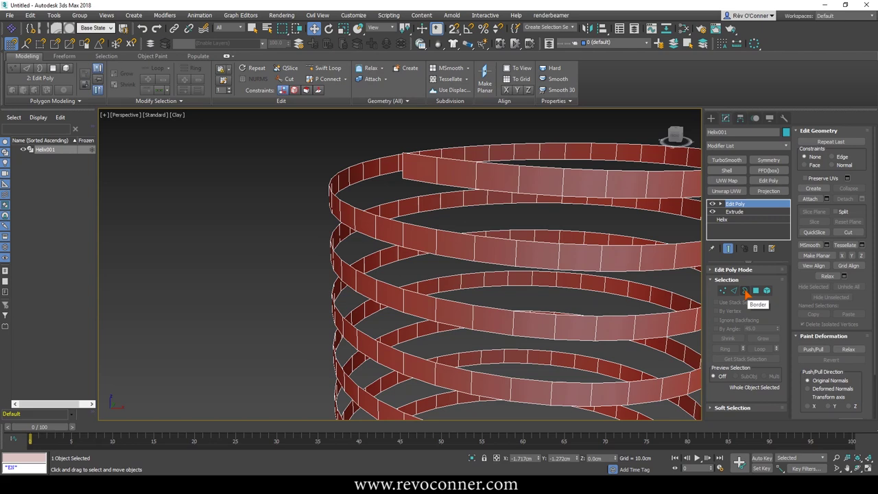
Step: Select all polygons of the coiled strip and flip their normals
{"action": "left_click", "coordinate": [734, 290]}
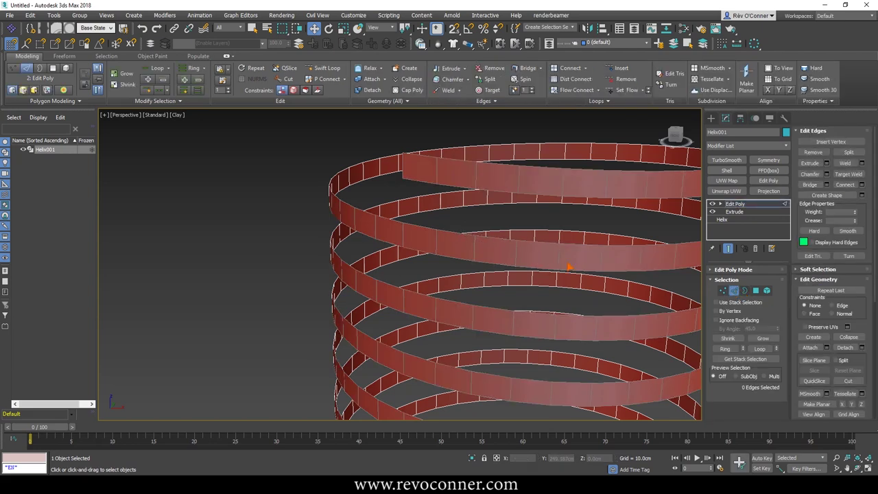
{"action": "left_click", "coordinate": [756, 290]}
{"action": "key", "text": "ctrl+a"}
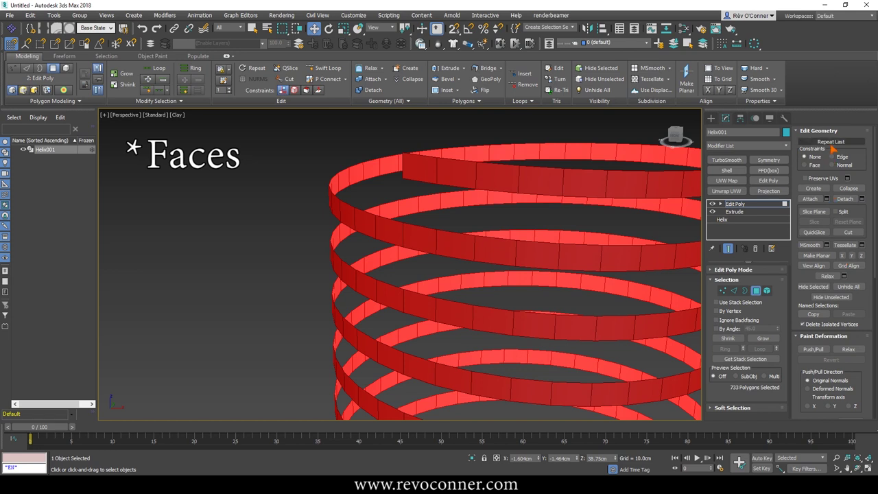
{"action": "scroll", "coordinate": [853, 370], "scroll_direction": "down", "scroll_amount": 2}
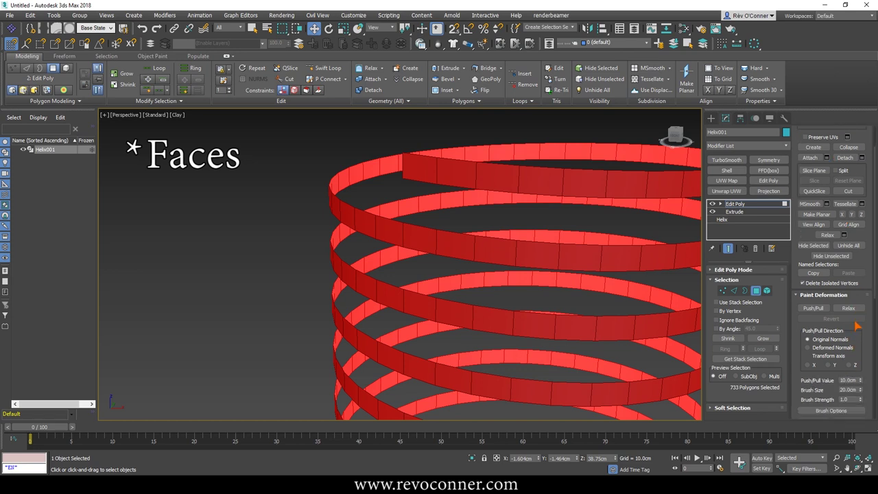
{"action": "scroll", "coordinate": [856, 326], "scroll_direction": "down", "scroll_amount": 3}
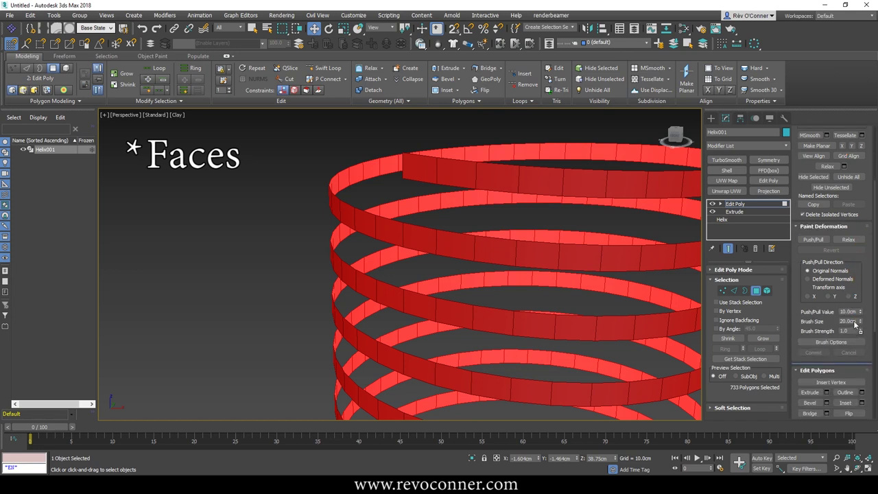
{"action": "scroll", "coordinate": [832, 260], "scroll_direction": "up", "scroll_amount": 1}
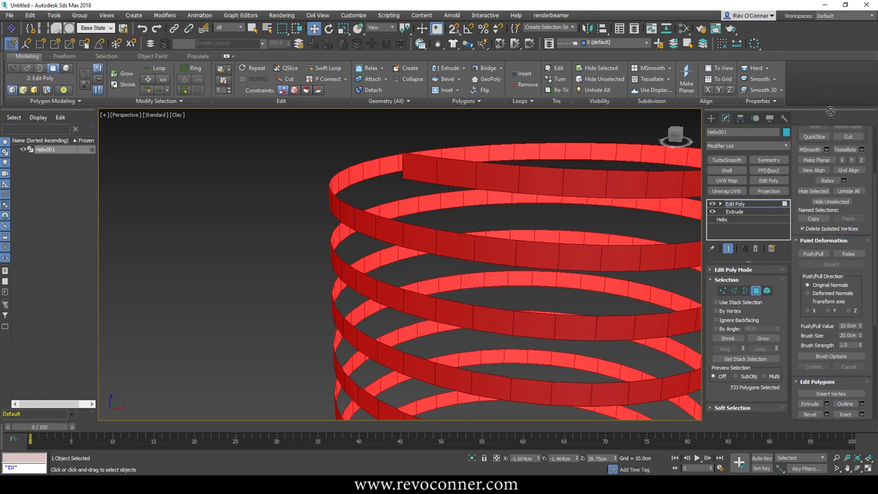
{"action": "scroll", "coordinate": [831, 111], "scroll_direction": "up", "scroll_amount": 5}
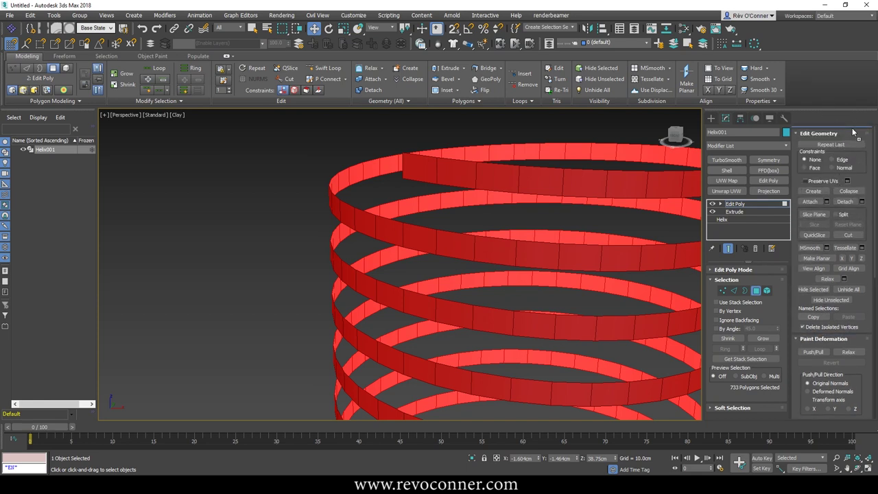
{"action": "scroll", "coordinate": [853, 132], "scroll_direction": "up", "scroll_amount": 5}
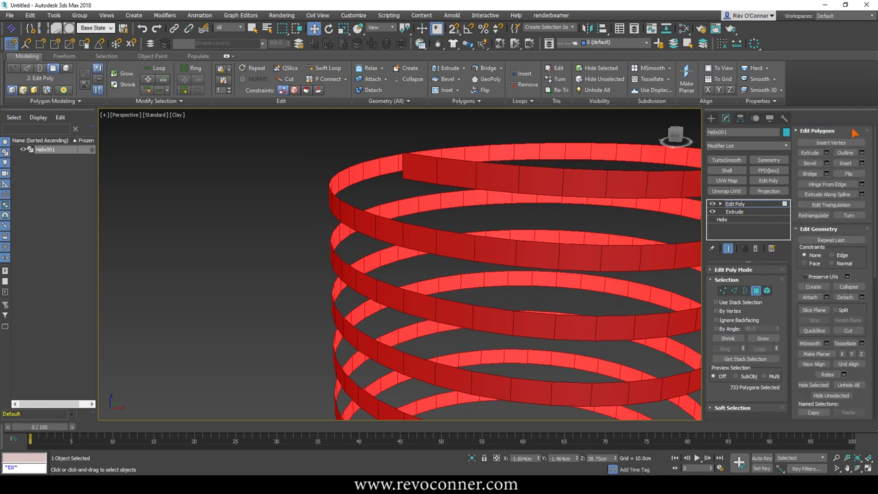
{"action": "left_click", "coordinate": [849, 175]}
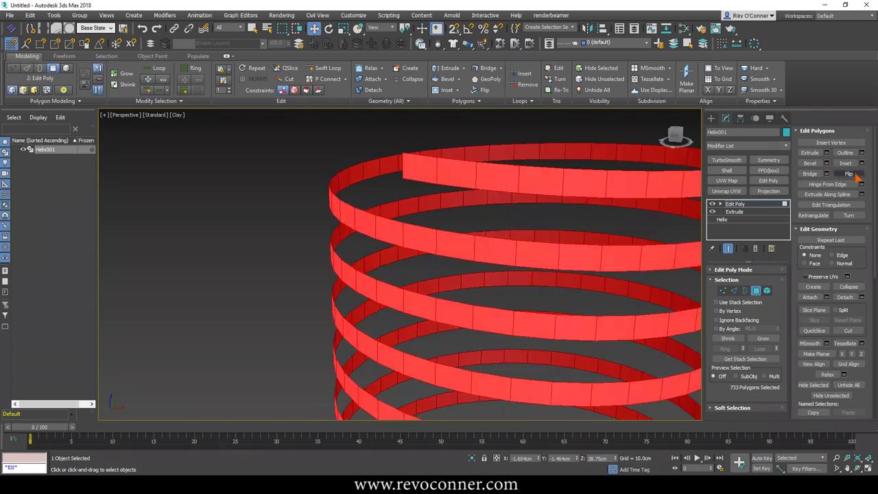
Step: Bridge the lower edge at the strip's upper end to the facing edge of the coil directly below
{"action": "left_click", "coordinate": [734, 290]}
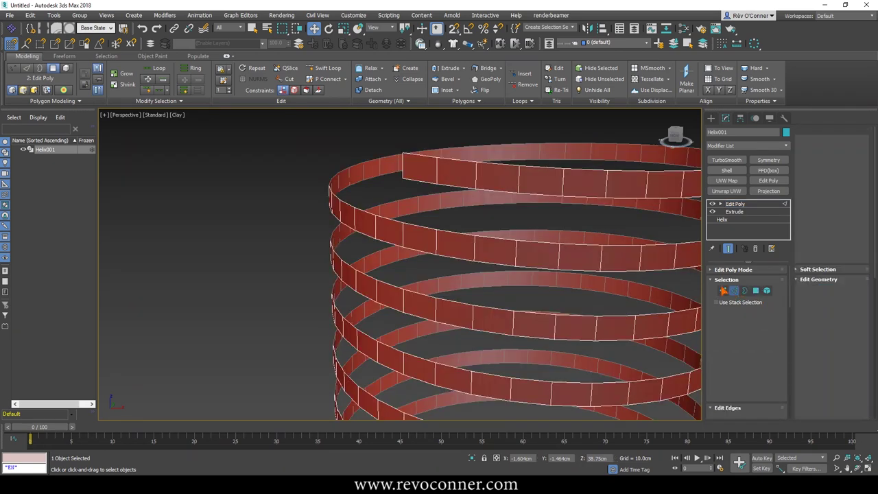
{"action": "left_click", "coordinate": [418, 182]}
{"action": "left_click", "coordinate": [421, 226], "text": "ctrl"}
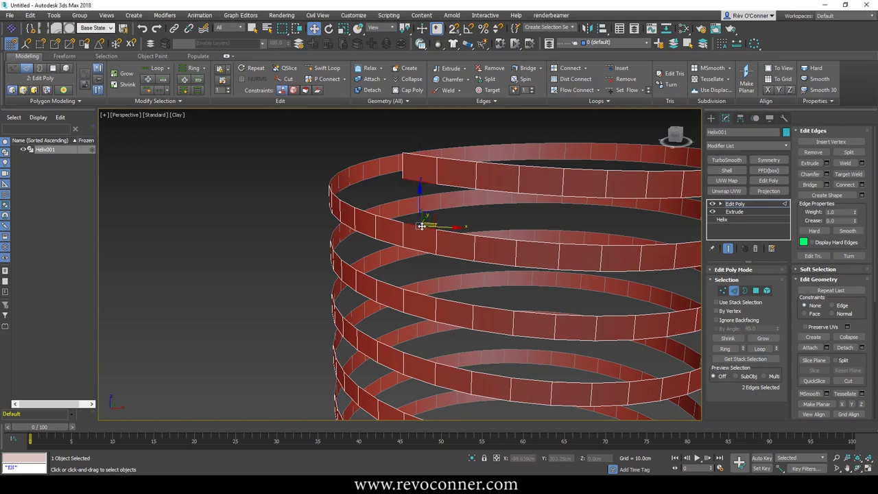
{"action": "key", "text": "q"}
{"action": "middle_click_drag", "start_coordinate": [421, 226], "coordinate": [447, 208], "text": "alt"}
{"action": "left_click", "coordinate": [810, 185]}
Step: Bridge the top edge at the strip's lower end to the facing edge of the coil directly above
{"action": "scroll", "coordinate": [448, 227], "scroll_direction": "down", "scroll_amount": 4}
{"action": "middle_click_drag", "start_coordinate": [440, 348], "coordinate": [481, 366]}
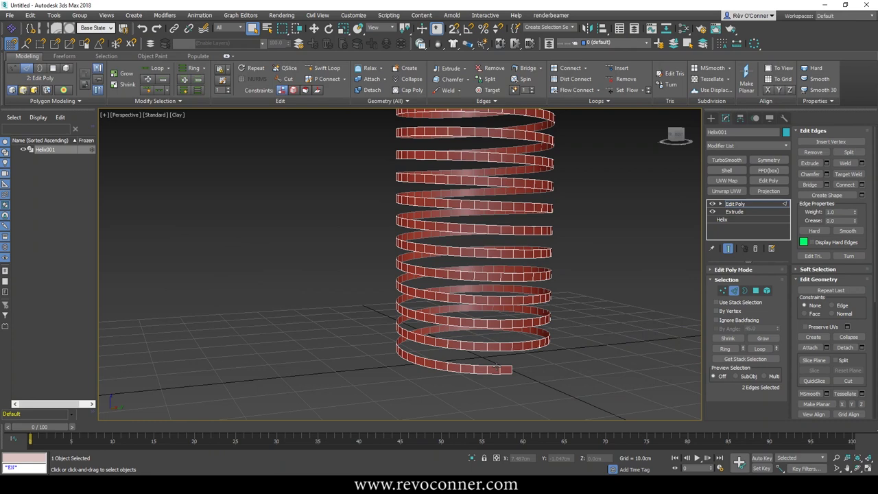
{"action": "scroll", "coordinate": [481, 366], "scroll_direction": "up", "scroll_amount": 4}
{"action": "scroll", "coordinate": [519, 367], "scroll_direction": "up", "scroll_amount": 3}
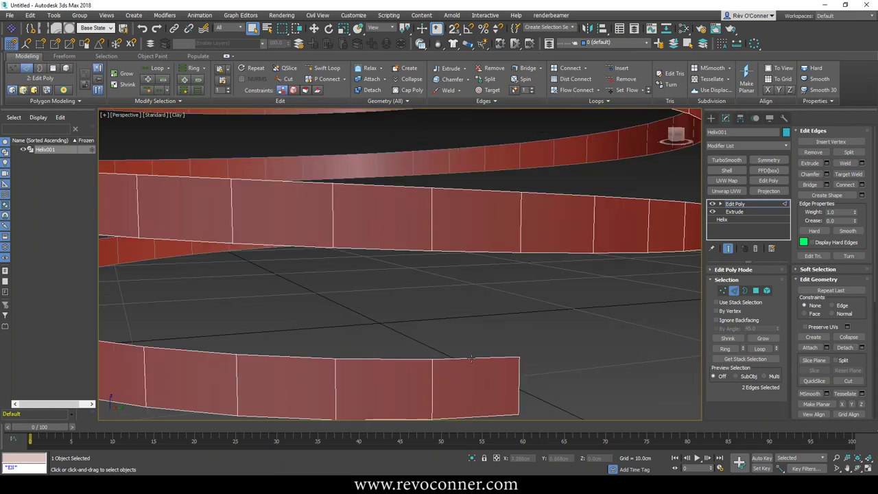
{"action": "left_click", "coordinate": [471, 358]}
{"action": "left_click", "coordinate": [483, 253], "text": "ctrl"}
{"action": "left_click", "coordinate": [810, 185]}
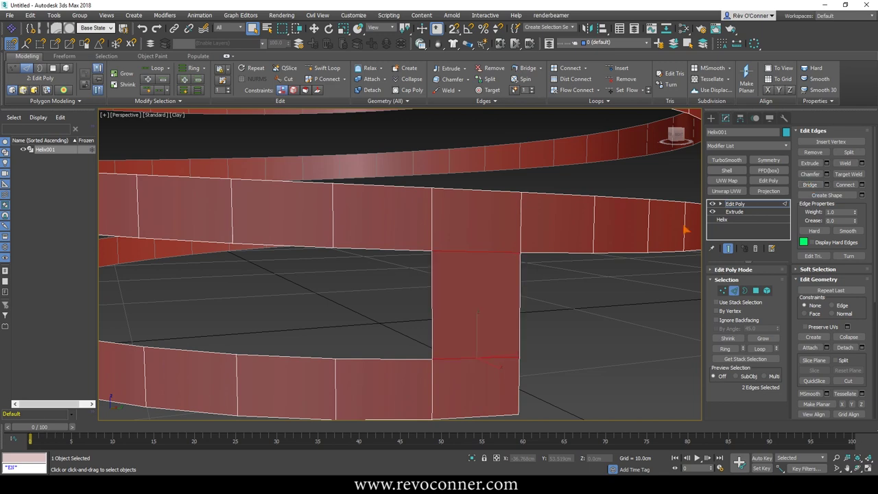
Step: Select the open border running between the coils as edges, deselect the short side edge at each end, and bridge the rest
{"action": "scroll", "coordinate": [530, 295], "scroll_direction": "down", "scroll_amount": 5}
{"action": "left_click", "coordinate": [747, 291]}
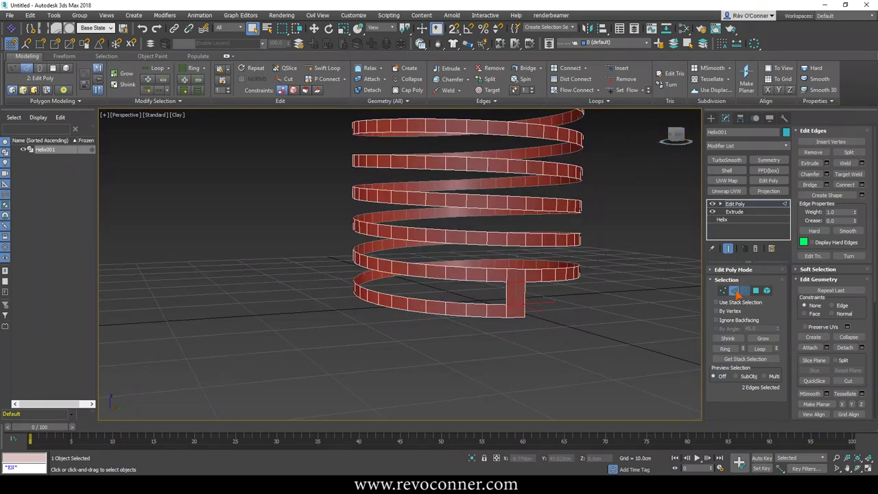
{"action": "left_click", "coordinate": [493, 302]}
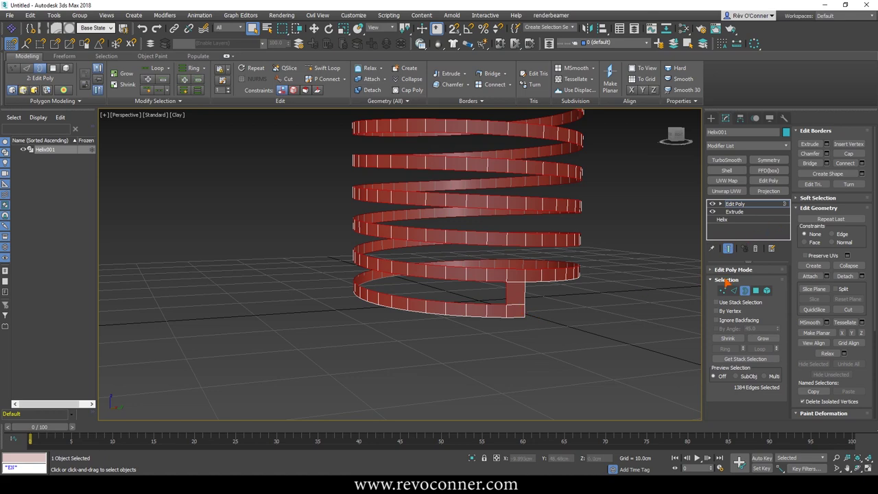
{"action": "left_click", "coordinate": [734, 290]}
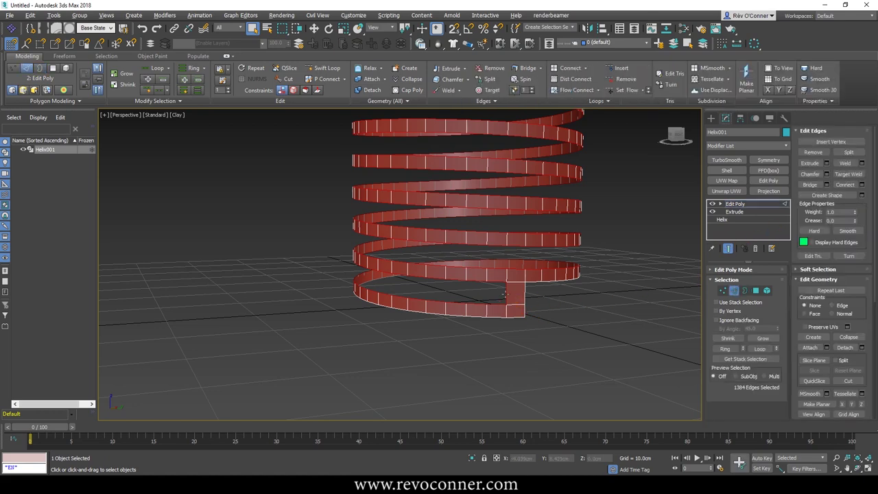
{"action": "scroll", "coordinate": [443, 238], "scroll_direction": "down", "scroll_amount": 10}
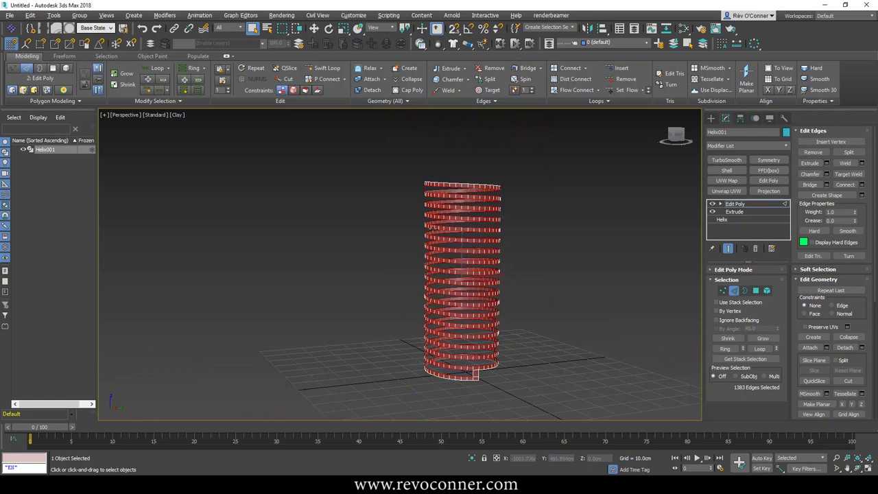
{"action": "scroll", "coordinate": [437, 194], "scroll_direction": "up", "scroll_amount": 8}
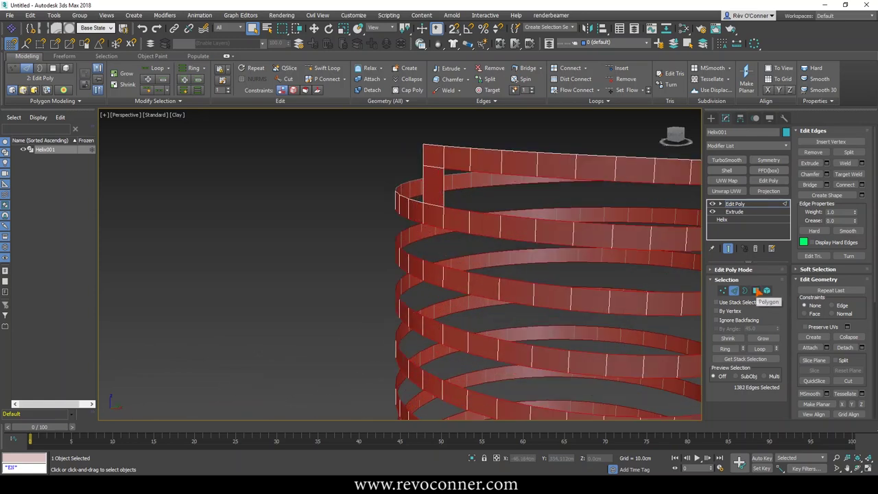
{"action": "left_click", "coordinate": [813, 184]}
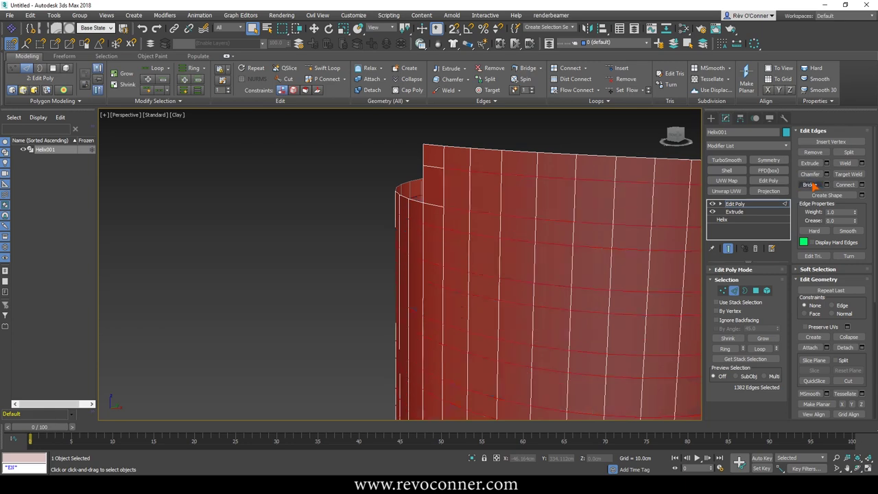
Step: Switch to polygon level with the newly bridged faces selected, and move the Edit Polygons rollout above Edit Geometry
{"action": "middle_click_drag", "start_coordinate": [671, 241], "coordinate": [601, 238]}
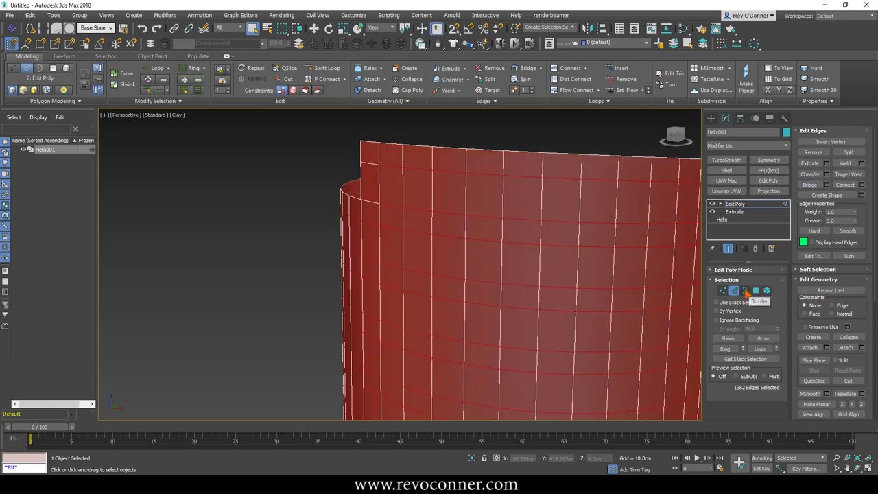
{"action": "left_click", "coordinate": [756, 290]}
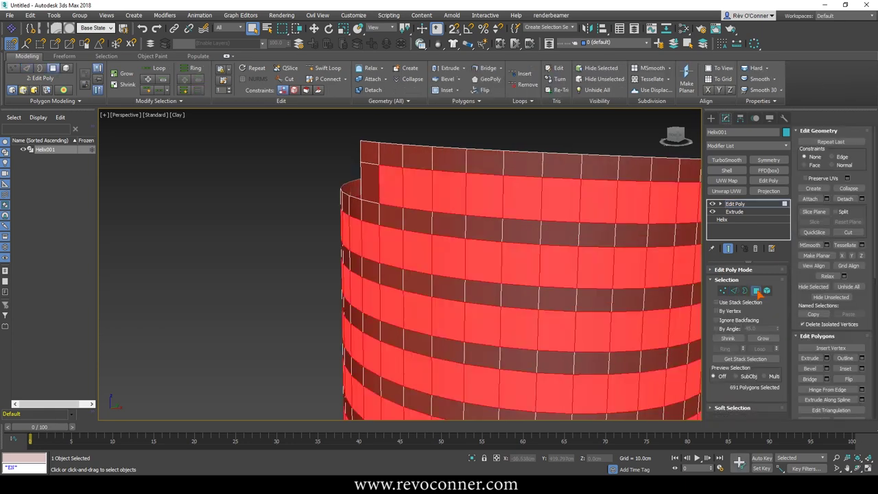
{"action": "mouse_move", "coordinate": [488, 238]}
{"action": "middle_mouse_down"}
{"action": "mouse_move", "coordinate": [435, 230]}
{"action": "mouse_move", "coordinate": [467, 173]}
{"action": "middle_mouse_up"}
{"action": "scroll", "coordinate": [446, 233], "scroll_direction": "down", "scroll_amount": 3}
{"action": "scroll", "coordinate": [447, 234], "scroll_direction": "down", "scroll_amount": 2}
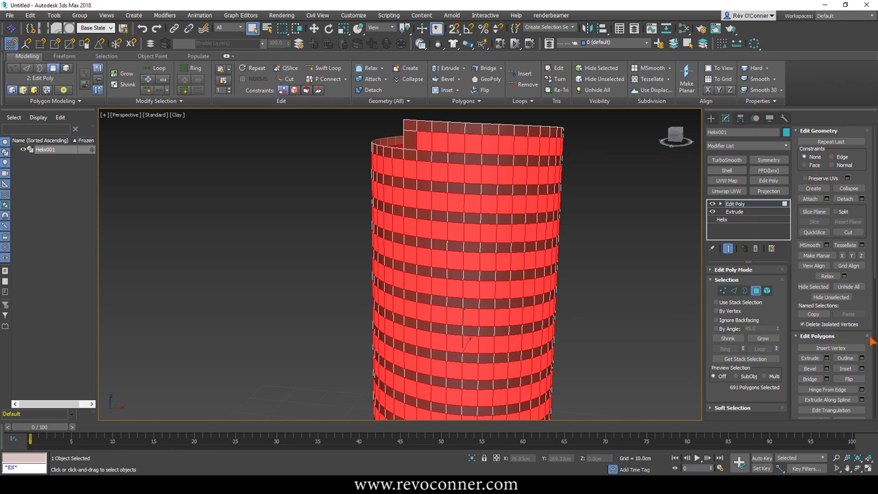
{"action": "left_click_drag", "start_coordinate": [871, 341], "coordinate": [826, 132]}
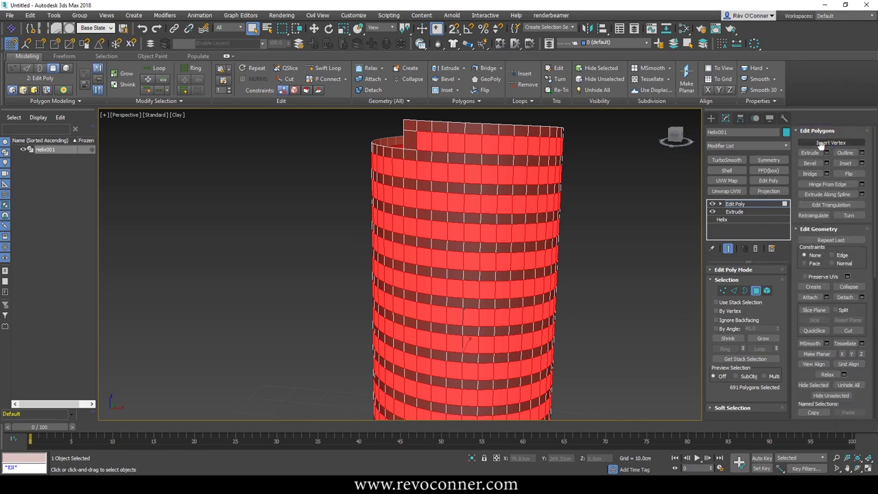
{"action": "left_click", "coordinate": [826, 152]}
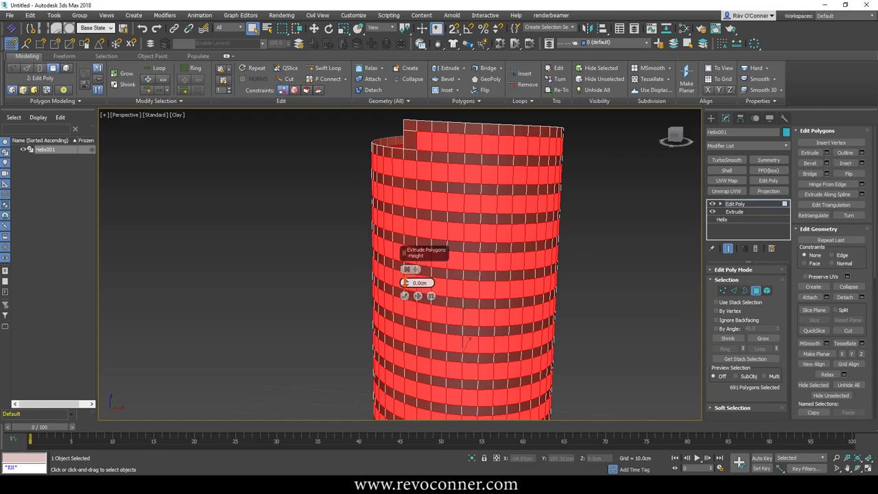
{"action": "left_click_drag", "start_coordinate": [405, 283], "coordinate": [405, 270]}
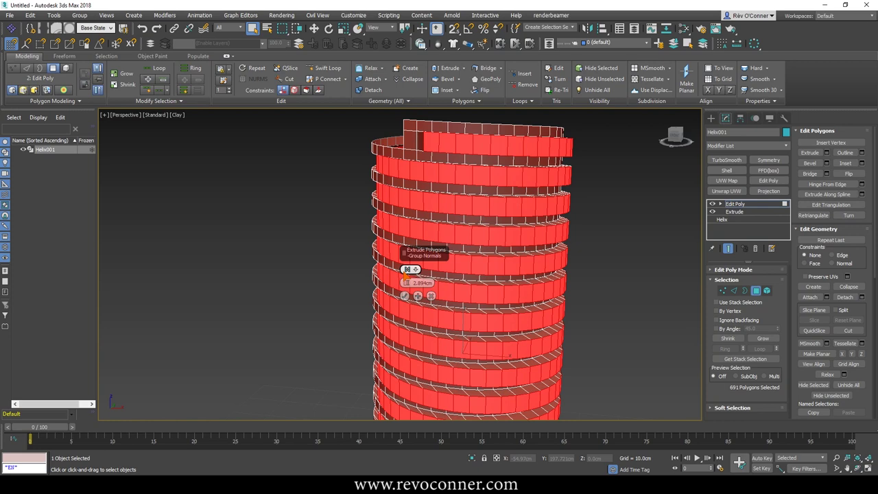
{"action": "left_click", "coordinate": [430, 296]}
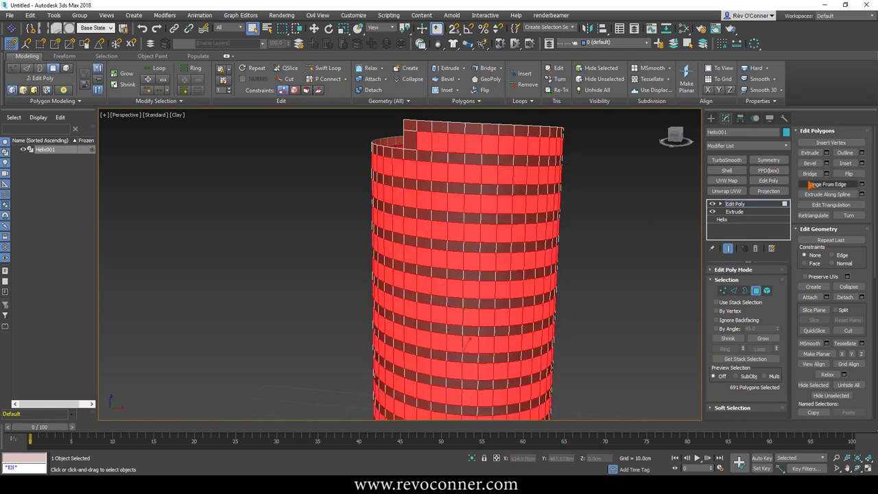
Step: Bevel the bridged polygons outward by Local Normals with a negative outline to form a tapered spiral thread
{"action": "left_click", "coordinate": [827, 163]}
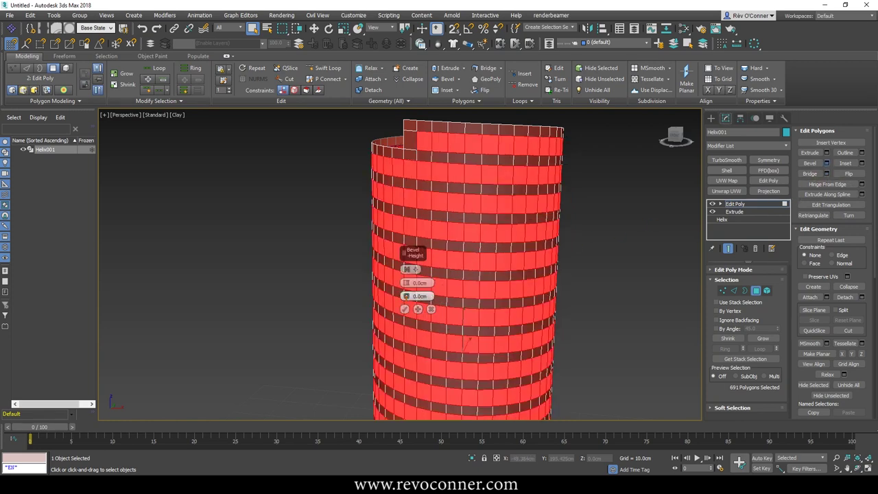
{"action": "left_click_drag", "start_coordinate": [407, 283], "coordinate": [407, 271]}
{"action": "left_click", "coordinate": [407, 271]}
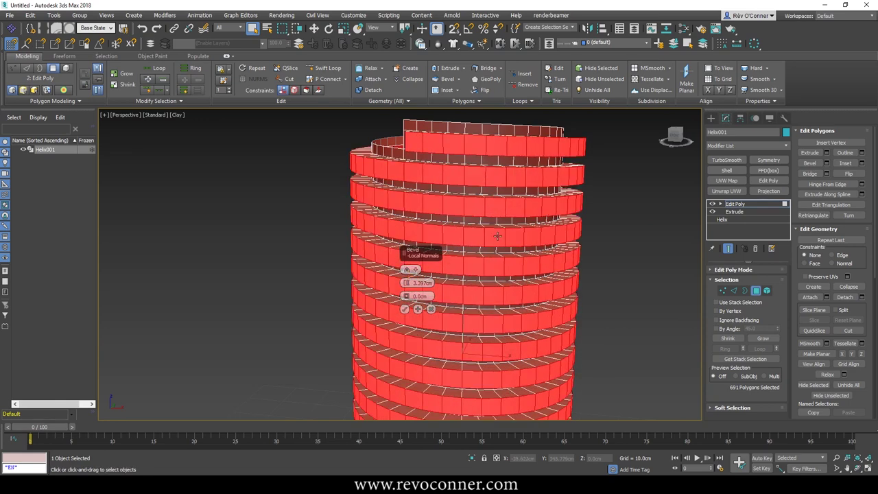
{"action": "middle_click_drag", "start_coordinate": [497, 237], "coordinate": [495, 259], "text": "alt"}
{"action": "scroll", "coordinate": [460, 215], "scroll_direction": "up", "scroll_amount": 3}
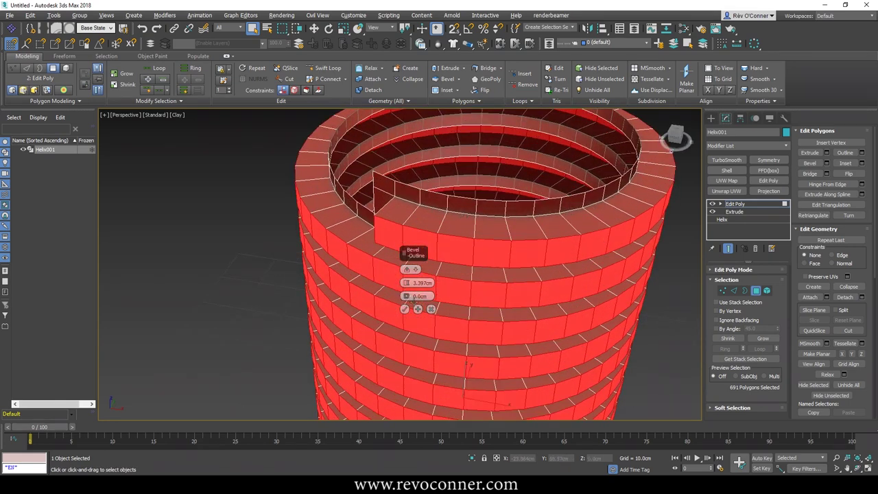
{"action": "mouse_move", "coordinate": [405, 295]}
{"action": "left_mouse_down"}
{"action": "mouse_move", "coordinate": [404, 286]}
{"action": "mouse_move", "coordinate": [402, 297]}
{"action": "left_mouse_up"}
{"action": "left_click", "coordinate": [405, 310]}
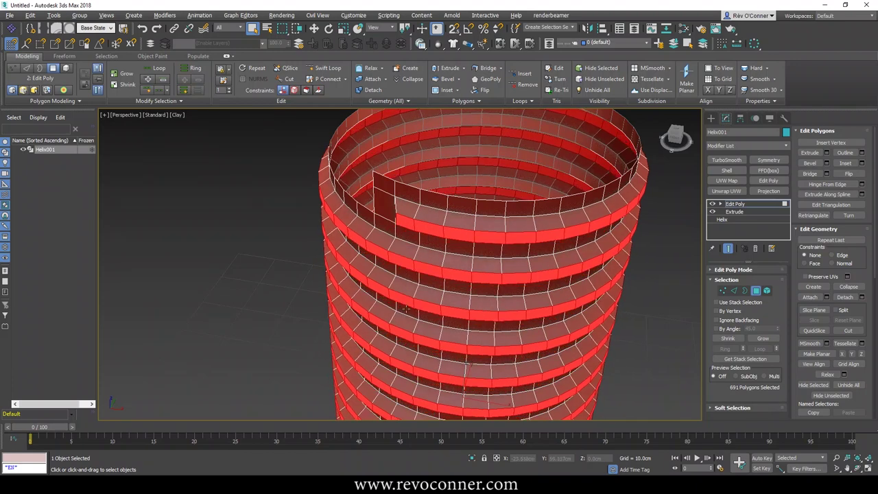
Step: Select the open border at the upper end of the threaded cylinder and make it planar in Z
{"action": "middle_click_drag", "start_coordinate": [408, 312], "coordinate": [443, 290], "text": "alt"}
{"action": "middle_click_drag", "start_coordinate": [470, 213], "coordinate": [429, 292]}
{"action": "scroll", "coordinate": [450, 199], "scroll_direction": "up", "scroll_amount": 2}
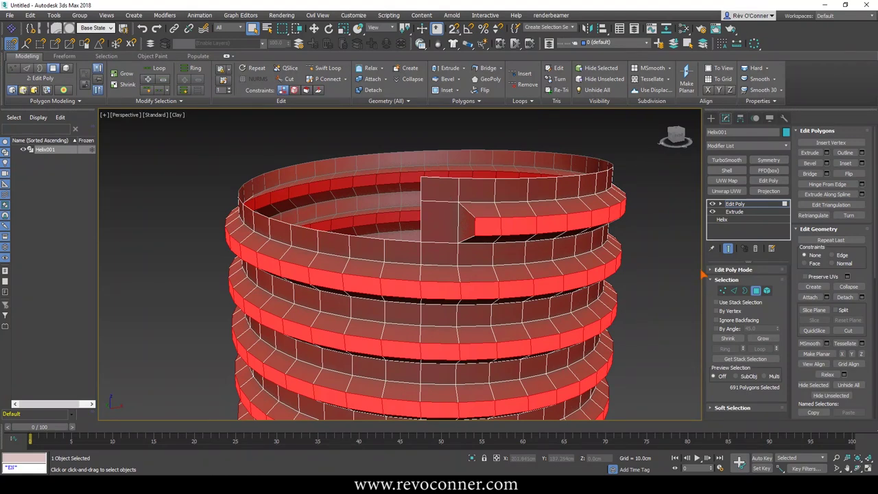
{"action": "left_click", "coordinate": [745, 290]}
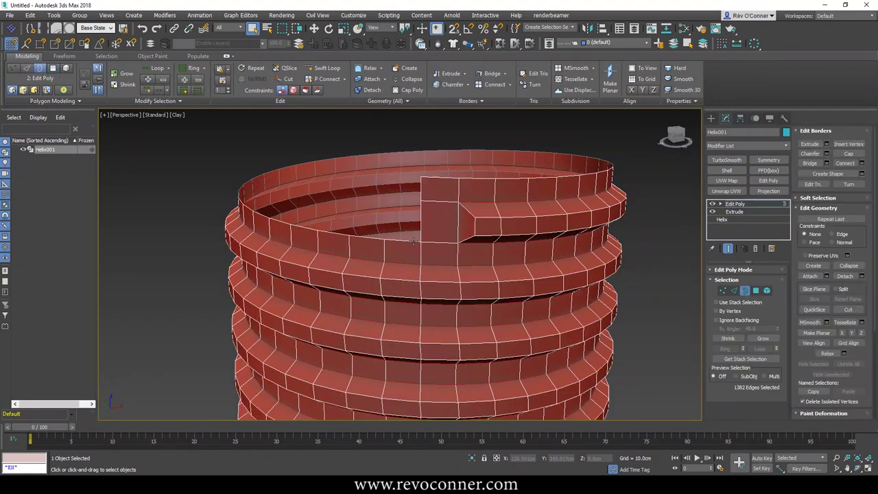
{"action": "left_click", "coordinate": [415, 241]}
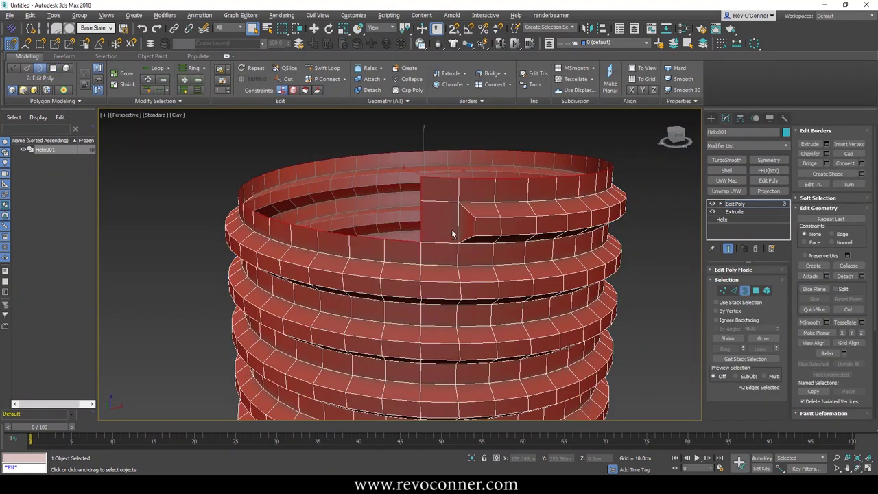
{"action": "middle_click_drag", "start_coordinate": [452, 234], "coordinate": [486, 261], "text": "alt"}
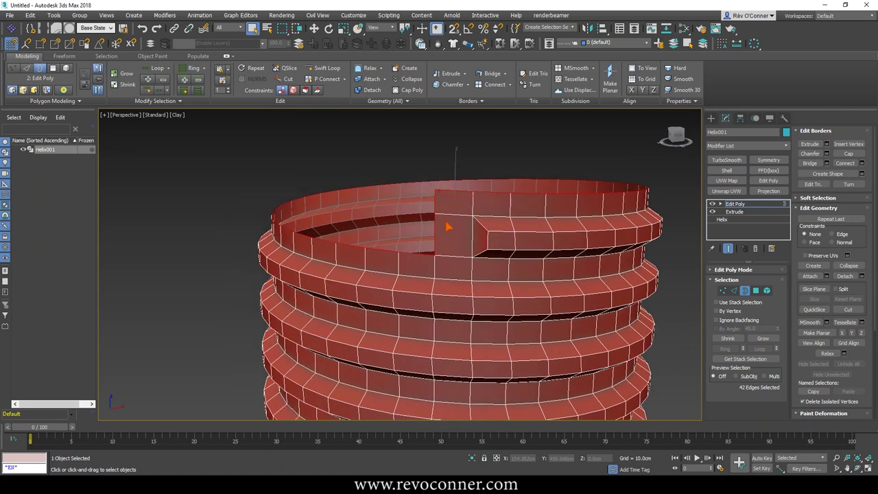
{"action": "scroll", "coordinate": [447, 225], "scroll_direction": "down", "scroll_amount": 3}
{"action": "middle_click_drag", "start_coordinate": [458, 223], "coordinate": [452, 199], "text": "alt"}
{"action": "key", "text": "w"}
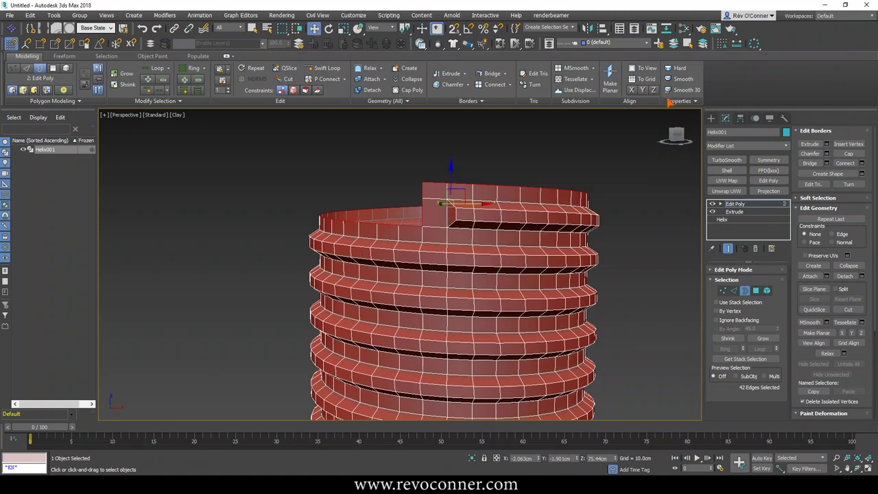
{"action": "left_click", "coordinate": [654, 90]}
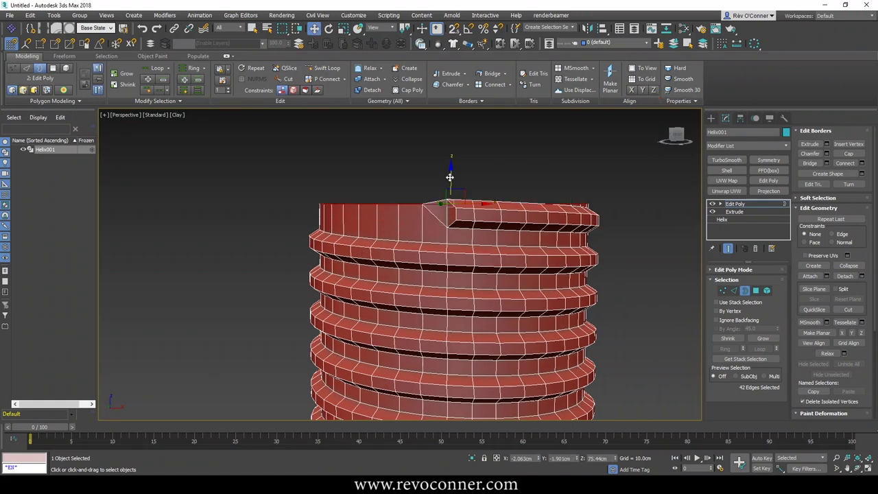
Step: Raise the flattened upper border about 3.3 cm and collapse the overlapping vertices at its seam into one
{"action": "left_click_drag", "start_coordinate": [451, 174], "coordinate": [451, 146]}
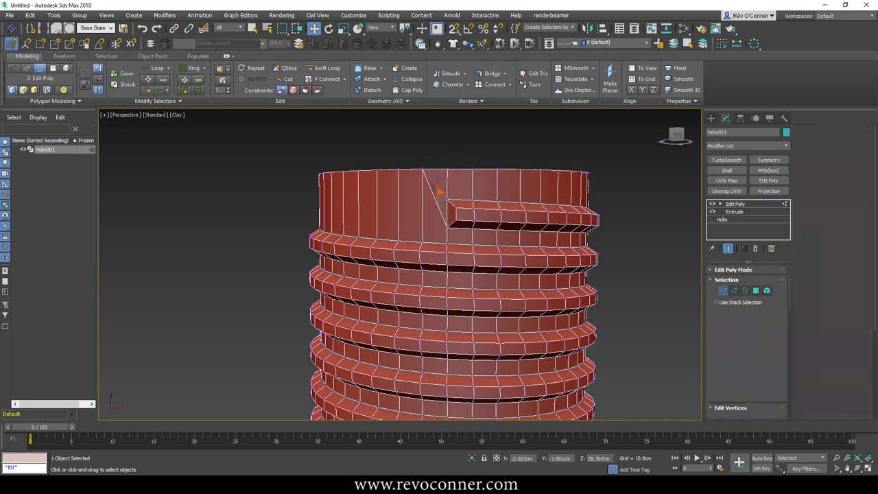
{"action": "left_click", "coordinate": [423, 173]}
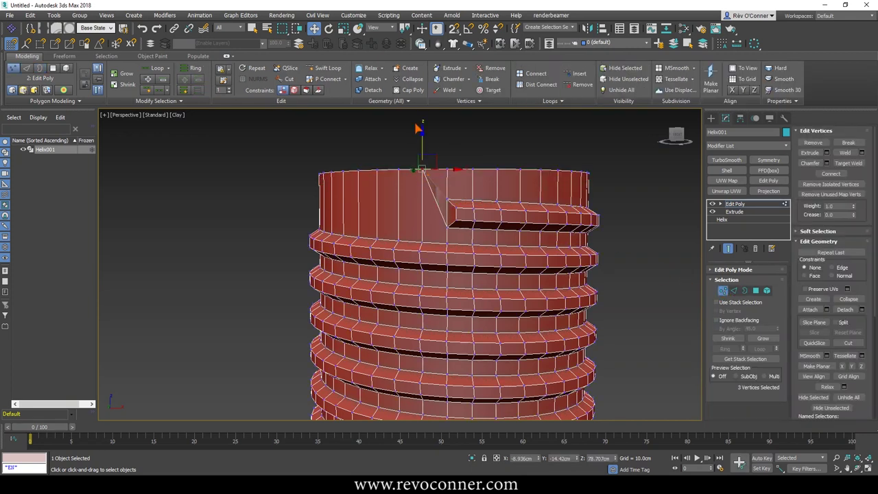
Step: Make the open border at the cylinder's lower end planar in Z and move it about 3.2 cm down
{"action": "scroll", "coordinate": [442, 235], "scroll_direction": "down", "scroll_amount": 10}
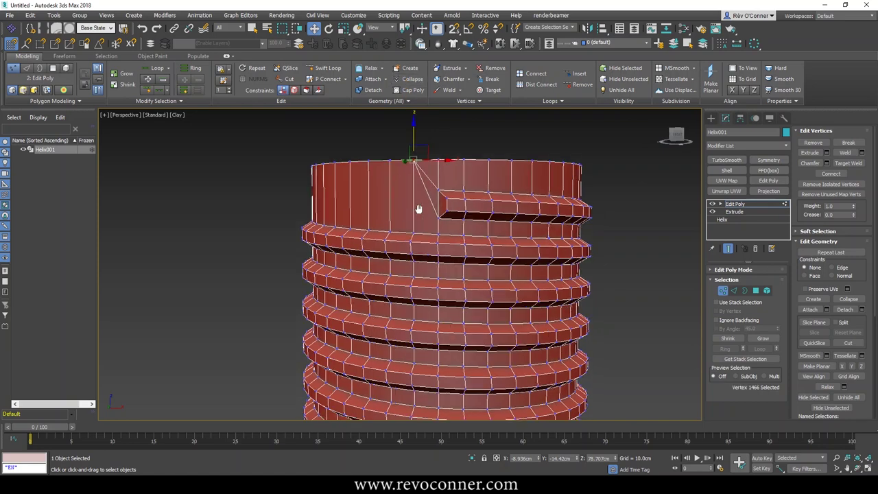
{"action": "middle_click_drag", "start_coordinate": [436, 264], "coordinate": [387, 282], "text": "alt"}
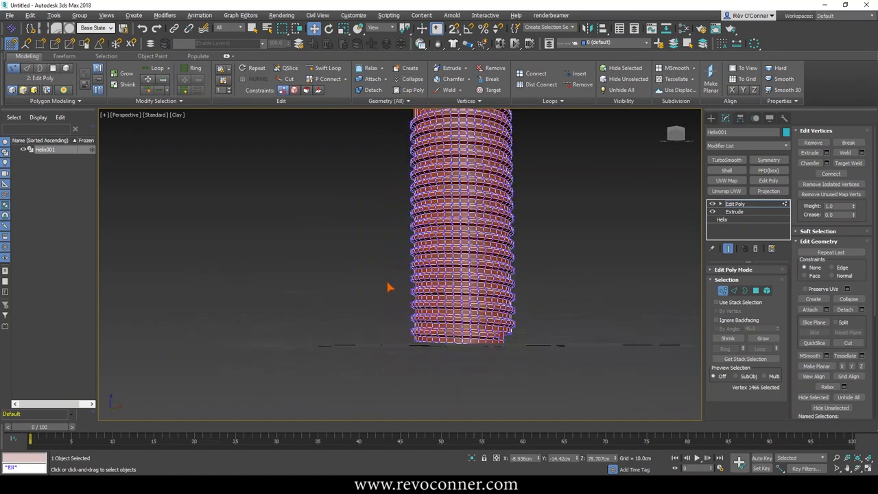
{"action": "left_click", "coordinate": [744, 290]}
{"action": "left_click", "coordinate": [496, 343]}
{"action": "scroll", "coordinate": [492, 347], "scroll_direction": "up", "scroll_amount": 5}
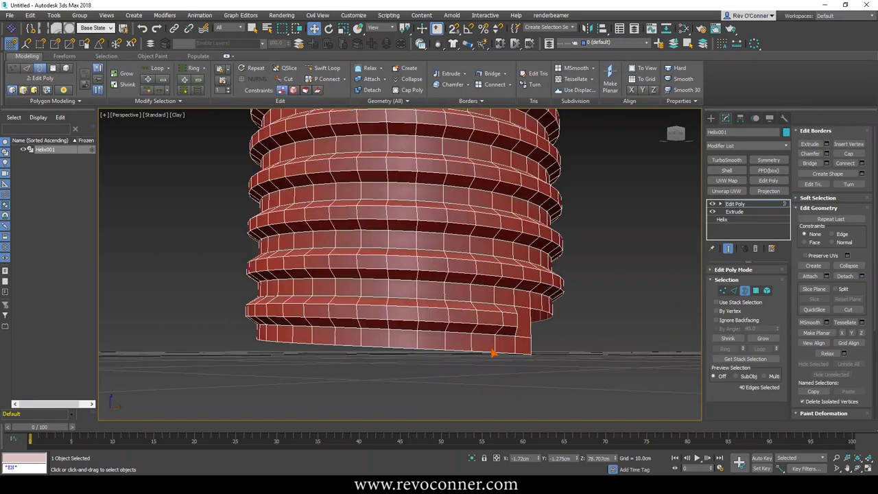
{"action": "left_click", "coordinate": [489, 350]}
{"action": "middle_click_drag", "start_coordinate": [547, 344], "coordinate": [503, 345], "text": "alt"}
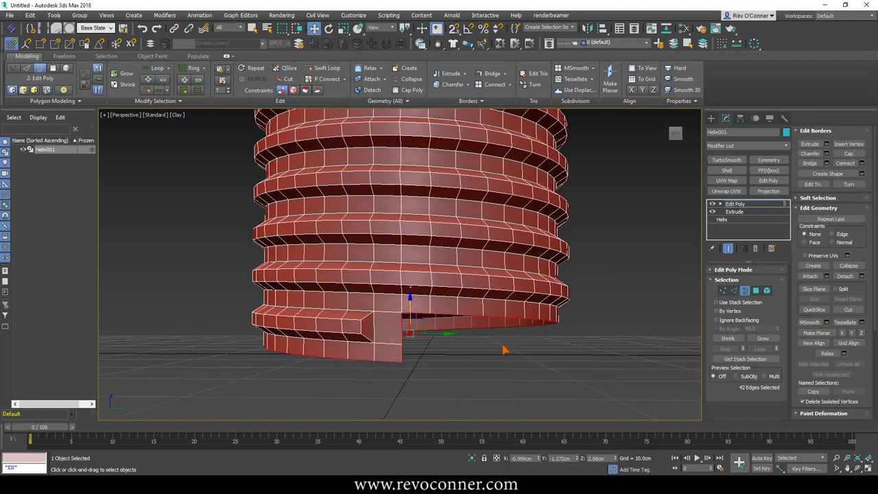
{"action": "left_click", "coordinate": [653, 89]}
{"action": "middle_click_drag", "start_coordinate": [378, 306], "coordinate": [384, 273]}
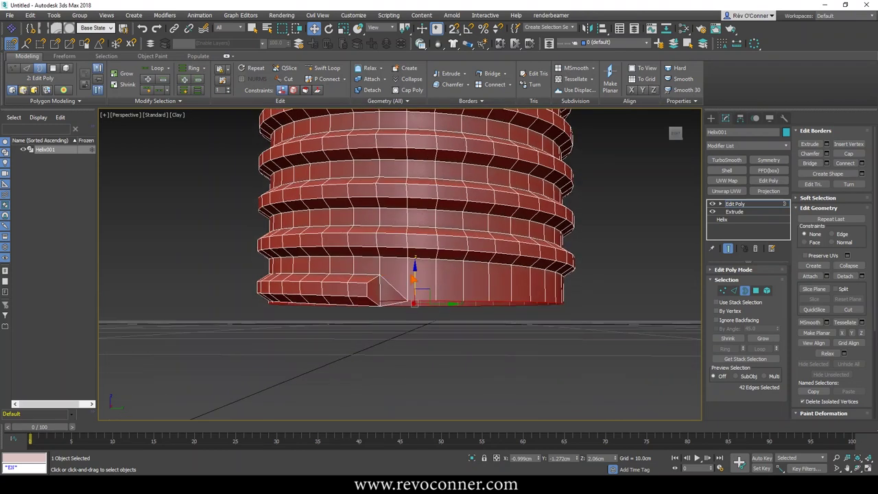
{"action": "left_click_drag", "start_coordinate": [413, 275], "coordinate": [410, 305], "text": "shift"}
Step: Collapse the overlapping vertices at the lower border's seam, below the thread's end, into a single vertex
{"action": "middle_click_drag", "start_coordinate": [403, 373], "coordinate": [407, 380], "text": "alt"}
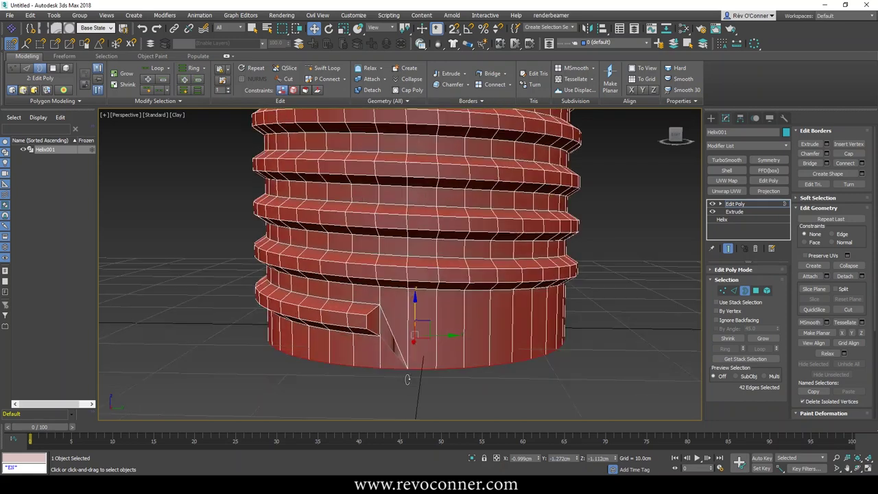
{"action": "scroll", "coordinate": [403, 367], "scroll_direction": "up", "scroll_amount": 4}
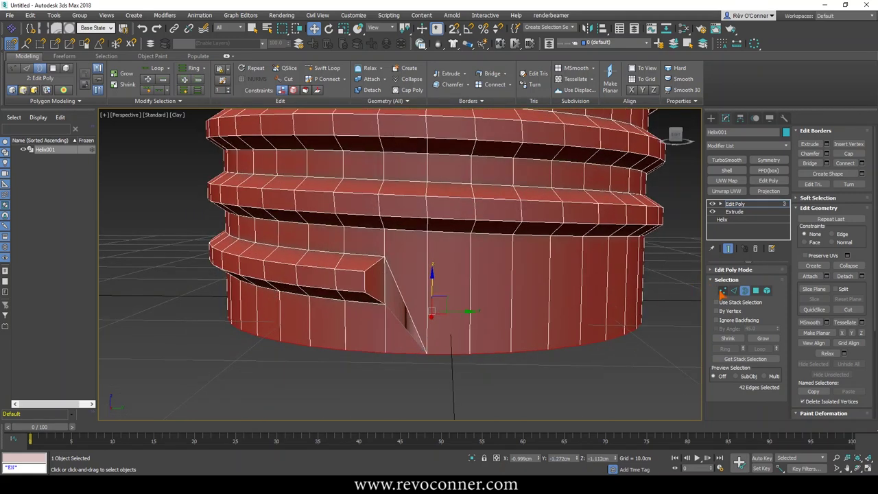
{"action": "key", "text": "1"}
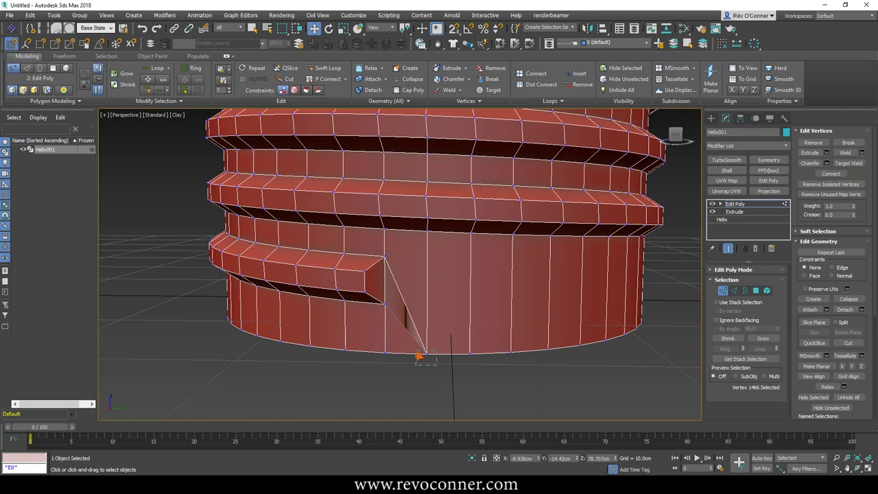
{"action": "left_click", "coordinate": [422, 355]}
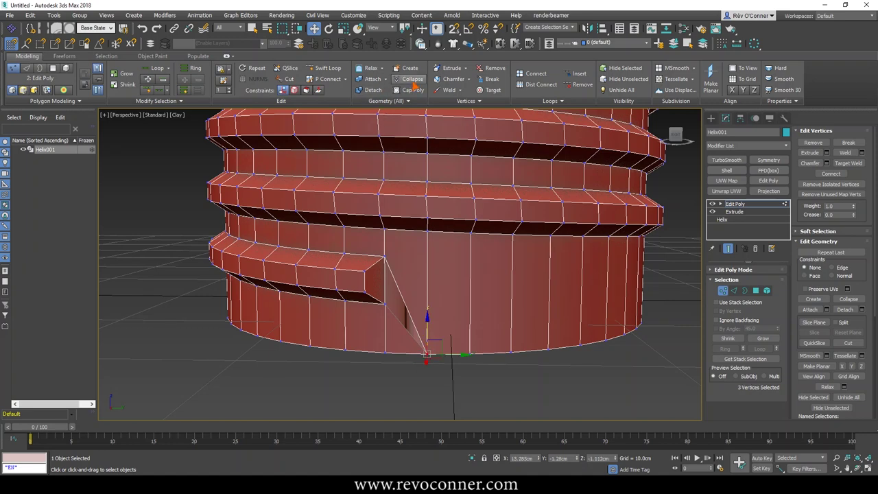
{"action": "left_click", "coordinate": [412, 79]}
{"action": "middle_click_drag", "start_coordinate": [436, 256], "coordinate": [447, 257], "text": "alt"}
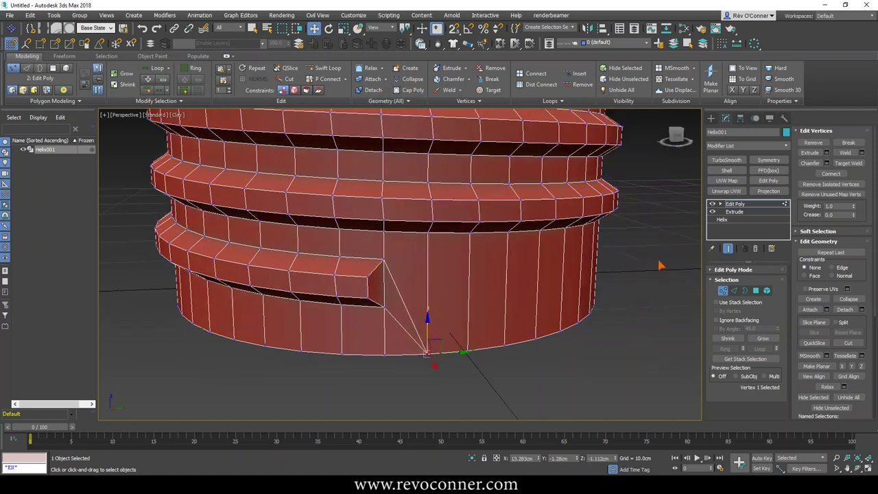
Step: Remove the lower of the two diagonal edges between the thread's end and the cylinder's lower border, and clear the edge selection
{"action": "left_click", "coordinate": [733, 290]}
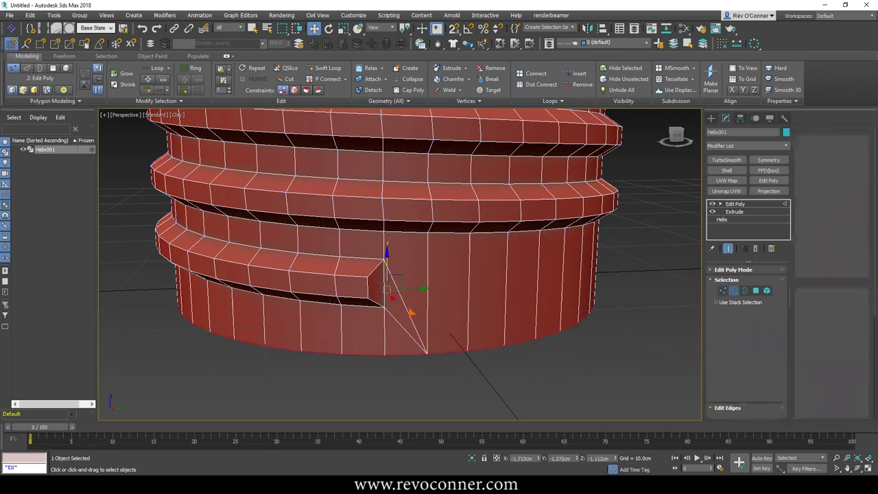
{"action": "left_click", "coordinate": [398, 325]}
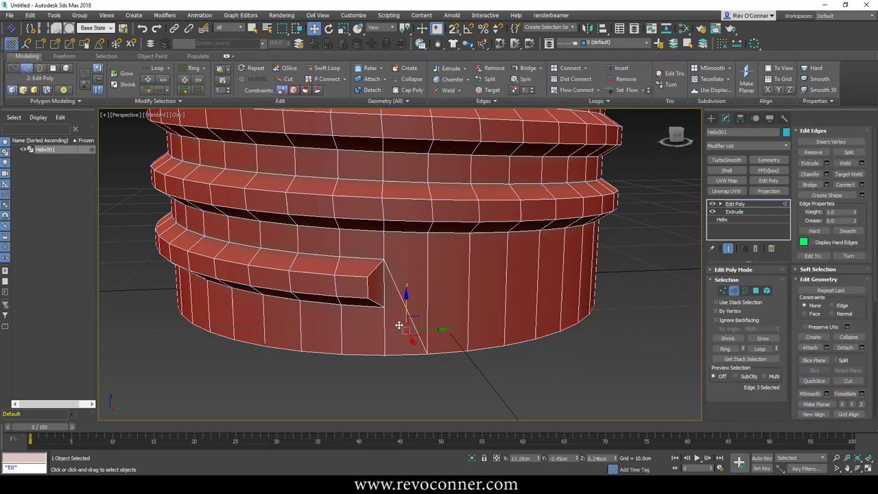
{"action": "key", "text": "ctrl+d"}
Step: Remove the diagonal edge joining the upper border to the top corner of the thread's end, and finish edge editing
{"action": "scroll", "coordinate": [400, 329], "scroll_direction": "down", "scroll_amount": 10}
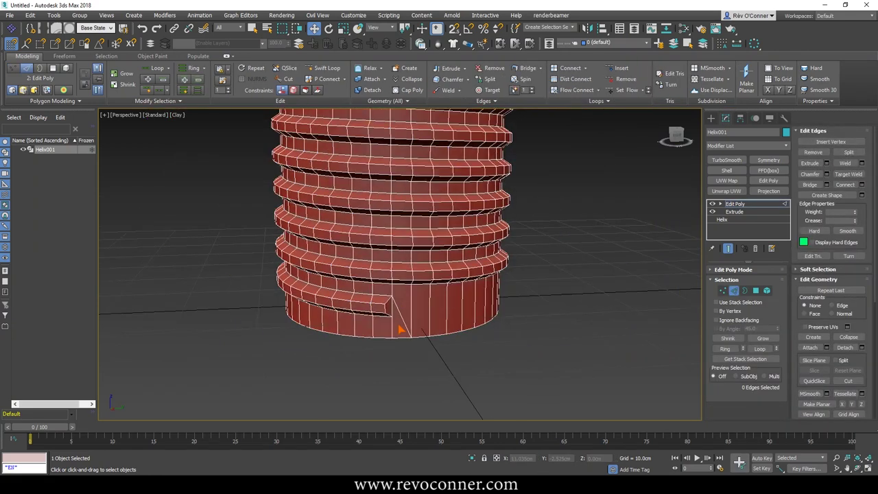
{"action": "middle_click_drag", "start_coordinate": [411, 251], "coordinate": [447, 250], "text": "alt"}
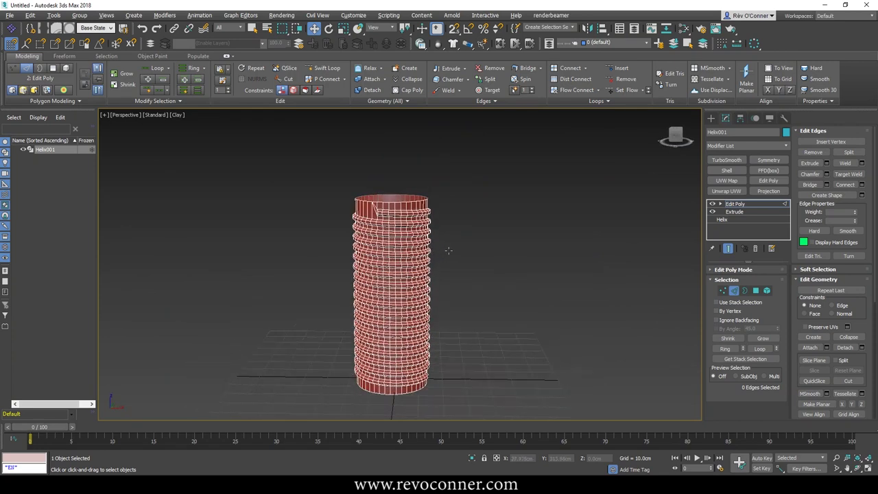
{"action": "scroll", "coordinate": [375, 207], "scroll_direction": "up", "scroll_amount": 8}
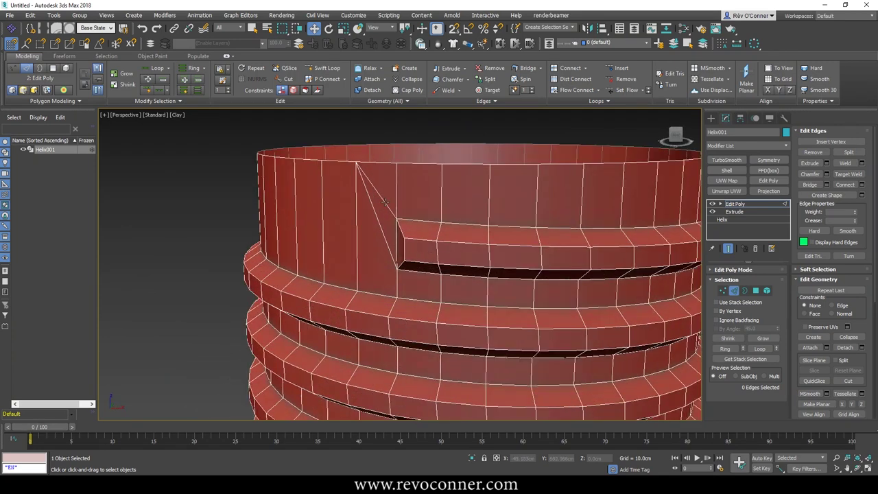
{"action": "left_click", "coordinate": [385, 202]}
{"action": "key", "text": "BackSpace"}
{"action": "left_click", "coordinate": [734, 291]}
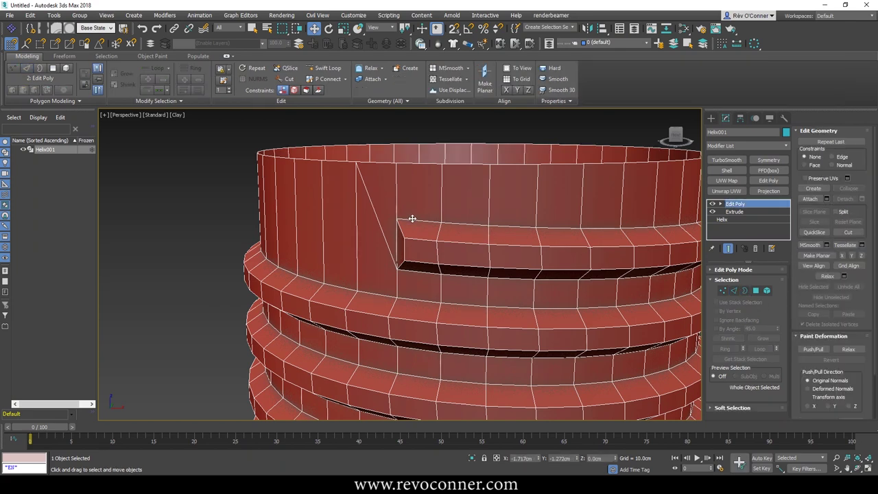
Step: Hide the wireframe edges and apply a TurboSmooth modifier to the threaded cylinder, leaving it deselected for viewing
{"action": "scroll", "coordinate": [412, 218], "scroll_direction": "down", "scroll_amount": 2}
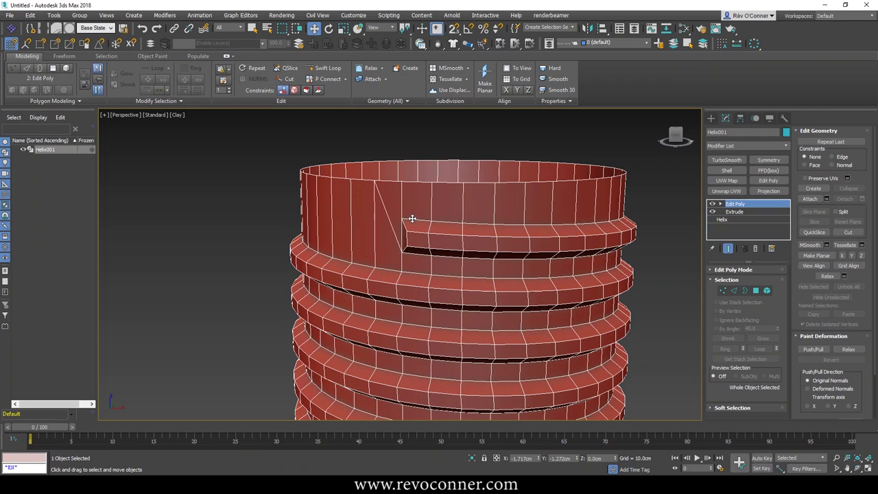
{"action": "scroll", "coordinate": [413, 218], "scroll_direction": "down", "scroll_amount": 2}
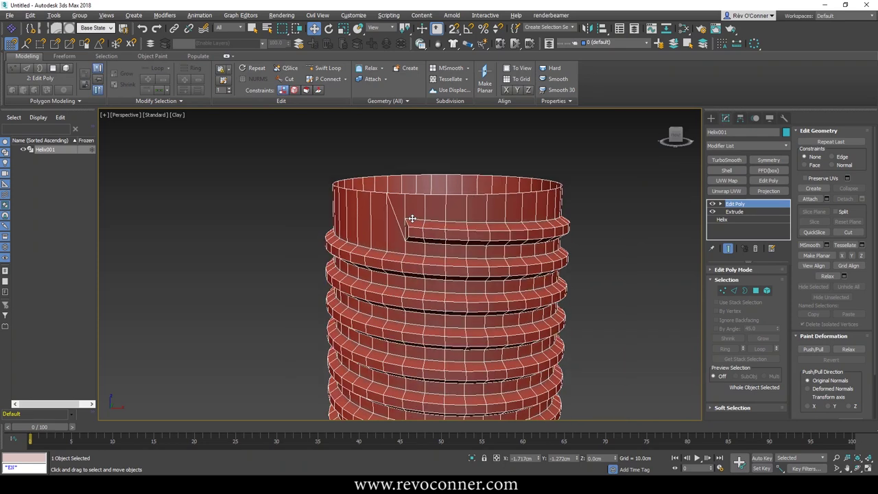
{"action": "middle_click_drag", "start_coordinate": [412, 218], "coordinate": [425, 222], "text": "alt"}
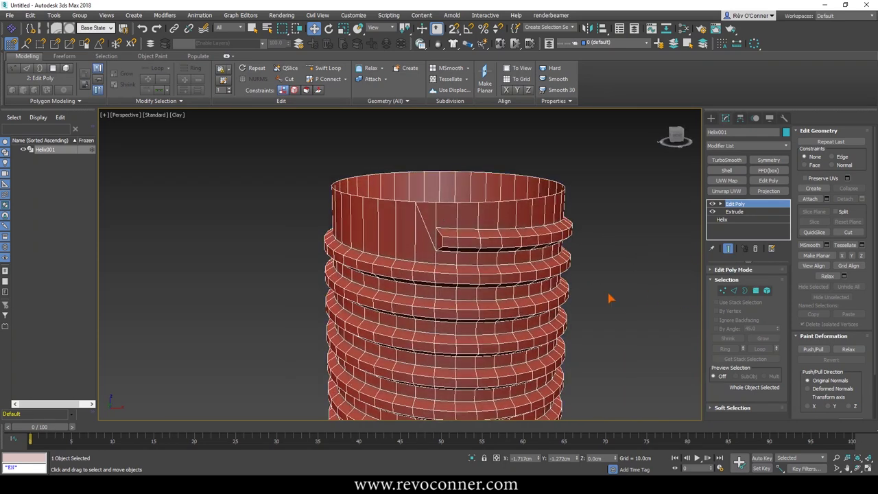
{"action": "scroll", "coordinate": [564, 279], "scroll_direction": "down", "scroll_amount": 5}
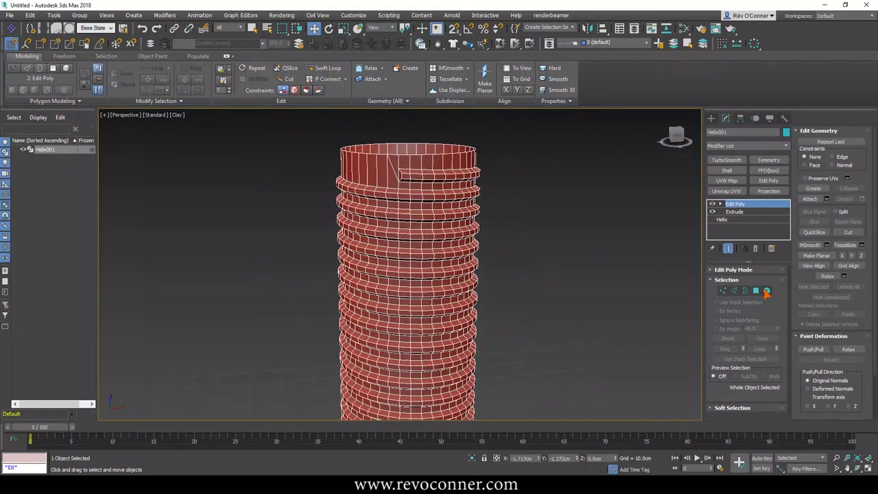
{"action": "key", "text": "F4"}
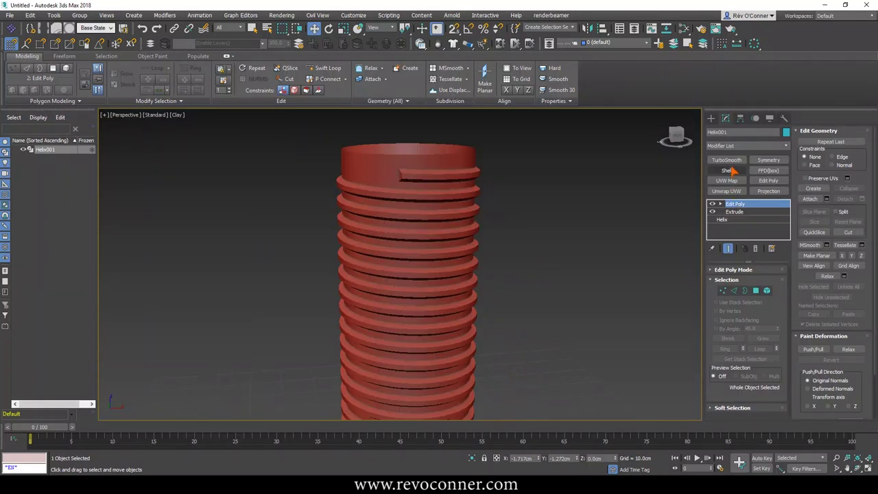
{"action": "left_click", "coordinate": [726, 160]}
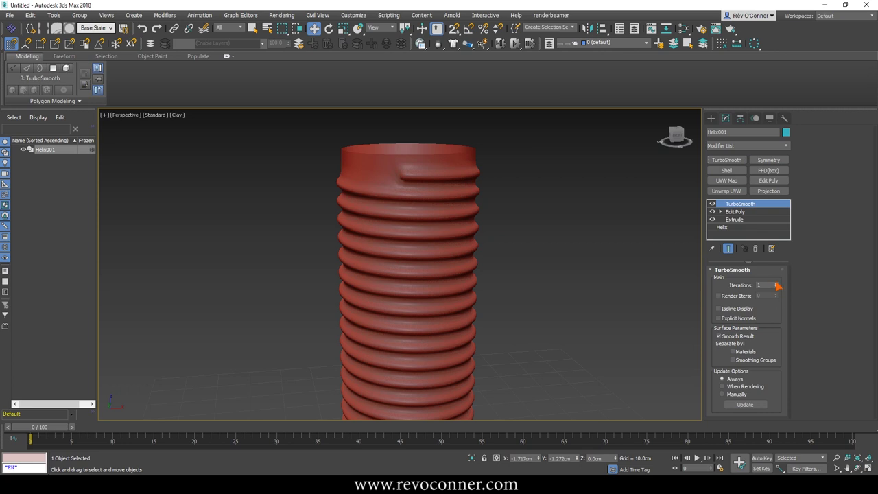
{"action": "left_click", "coordinate": [537, 280]}
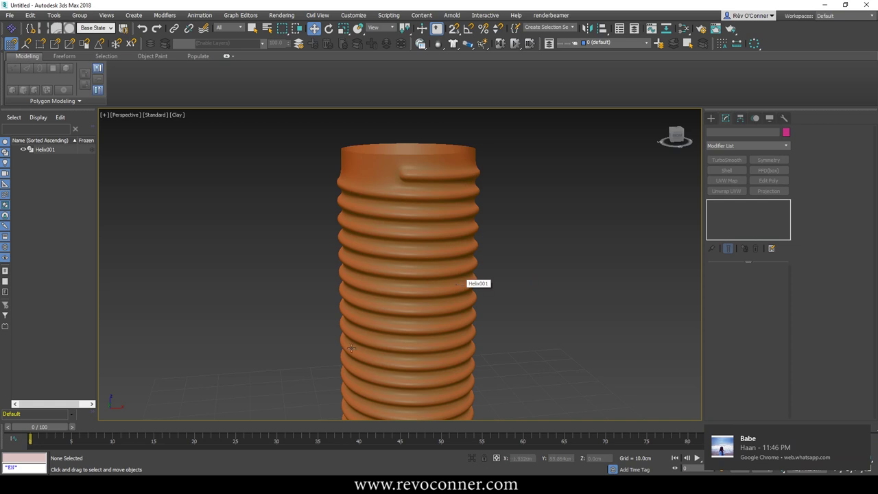
{"action": "scroll", "coordinate": [517, 260], "scroll_direction": "down", "scroll_amount": 5}
{"action": "middle_click_drag", "start_coordinate": [514, 256], "coordinate": [462, 255]}
{"action": "scroll", "coordinate": [427, 285], "scroll_direction": "up", "scroll_amount": 3}
{"action": "scroll", "coordinate": [426, 286], "scroll_direction": "up", "scroll_amount": 3}
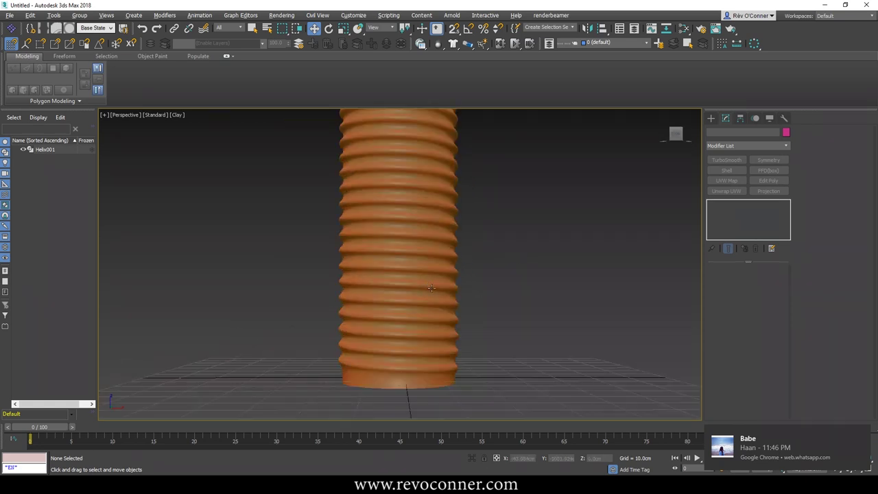
{"action": "middle_click_drag", "start_coordinate": [426, 285], "coordinate": [437, 294], "text": "alt"}
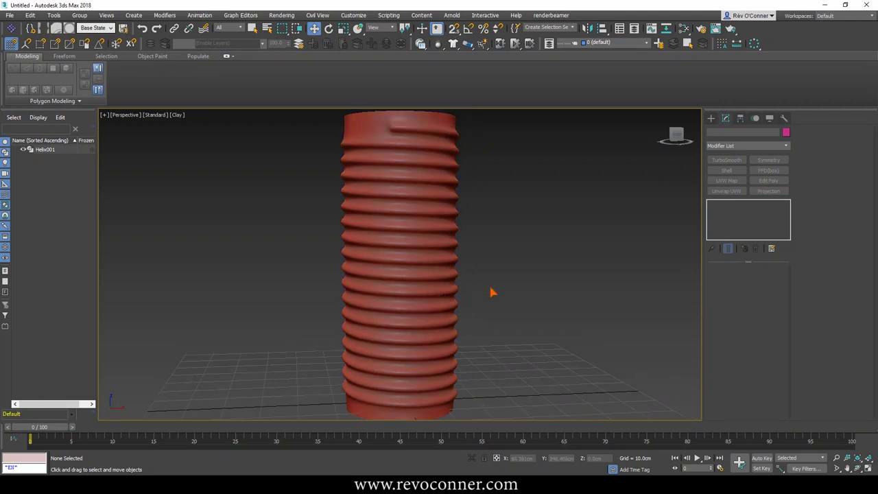